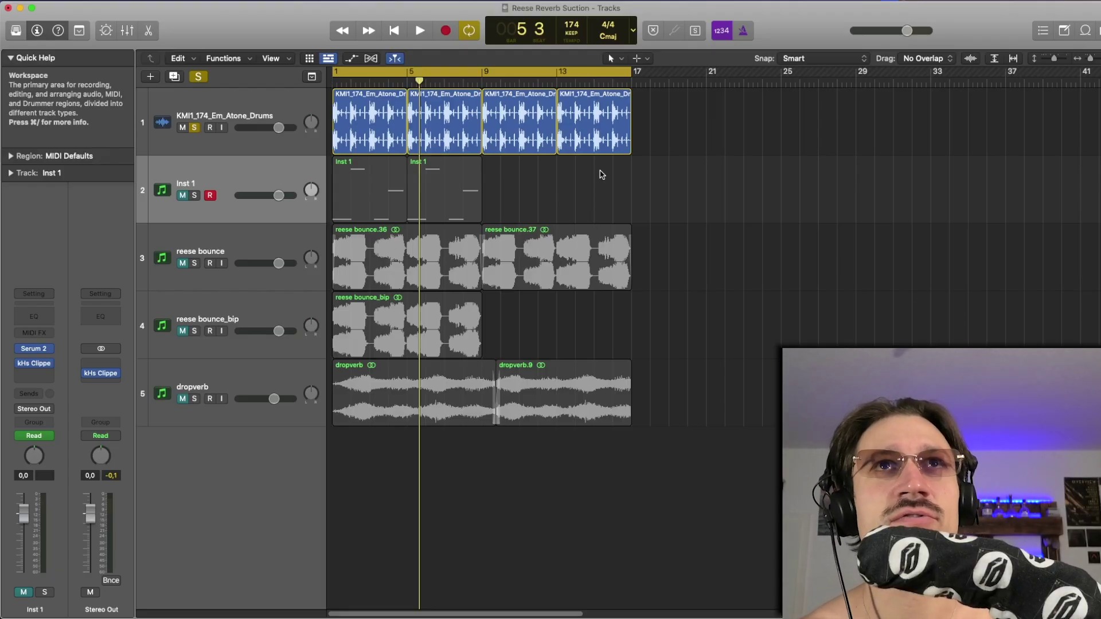
Step: Play the soloed drum loop from the start of the project
drag(670, 134, 336, 143)
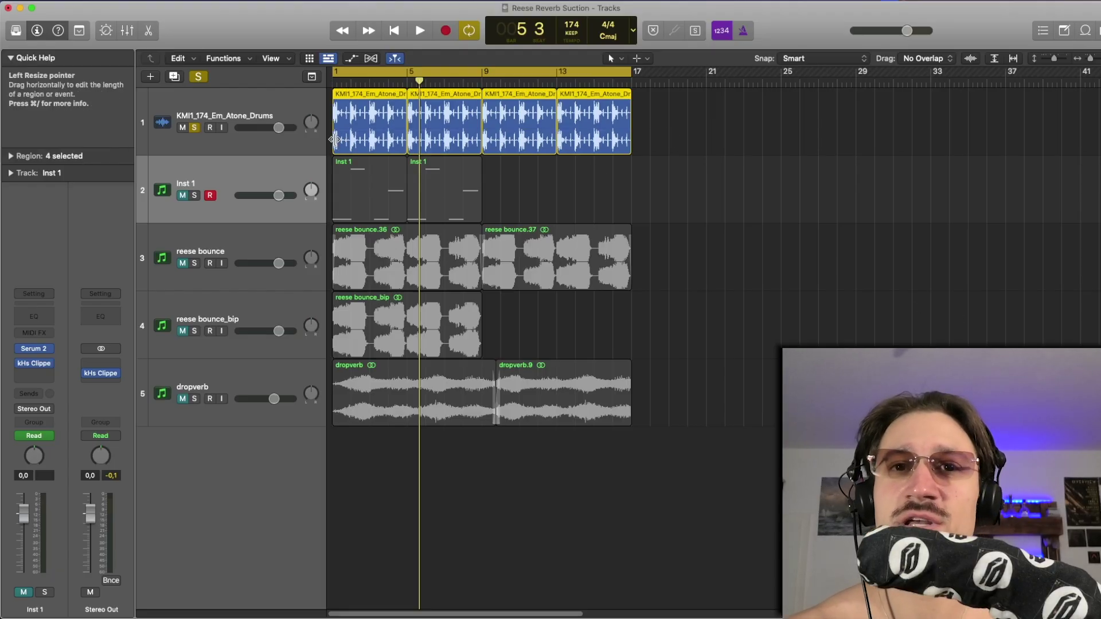
drag(688, 147, 395, 215)
click(577, 205)
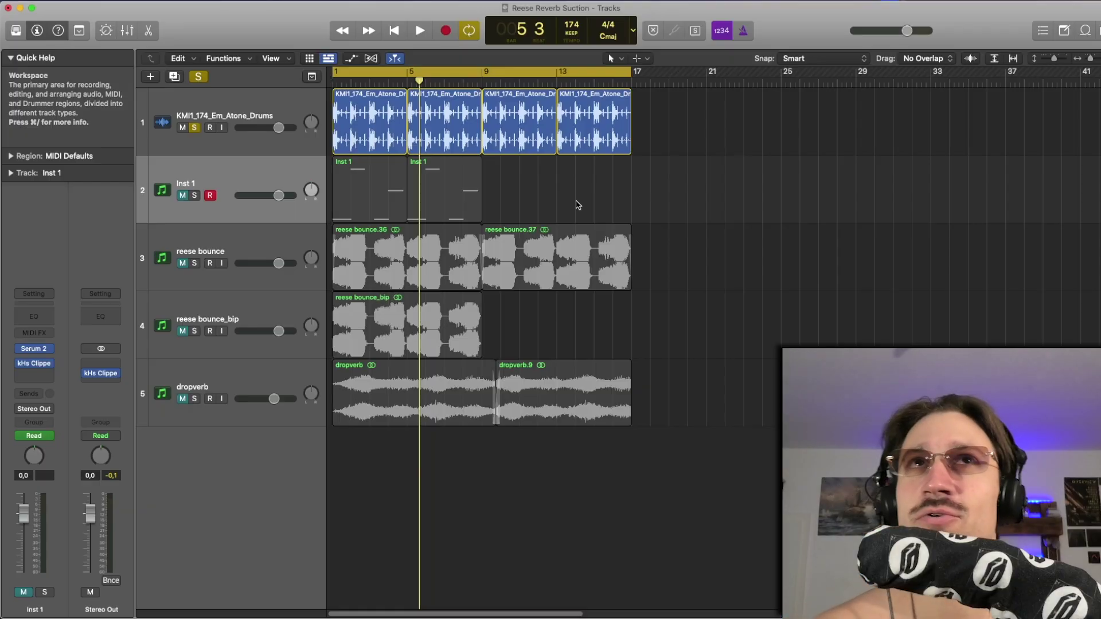
key(Return)
key(space)
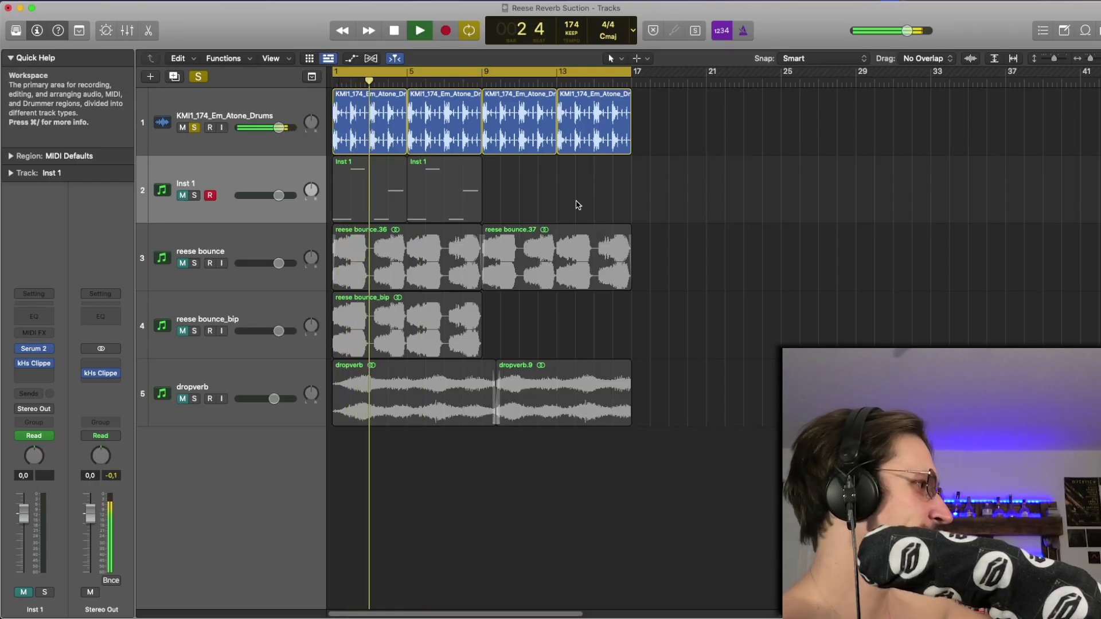
key(space)
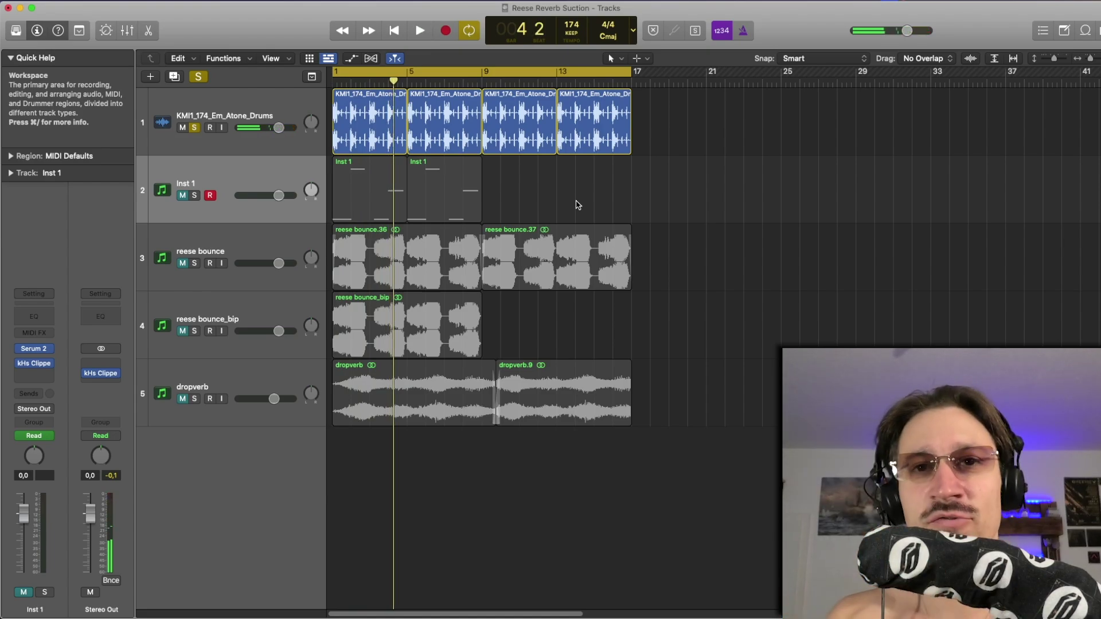
key(space)
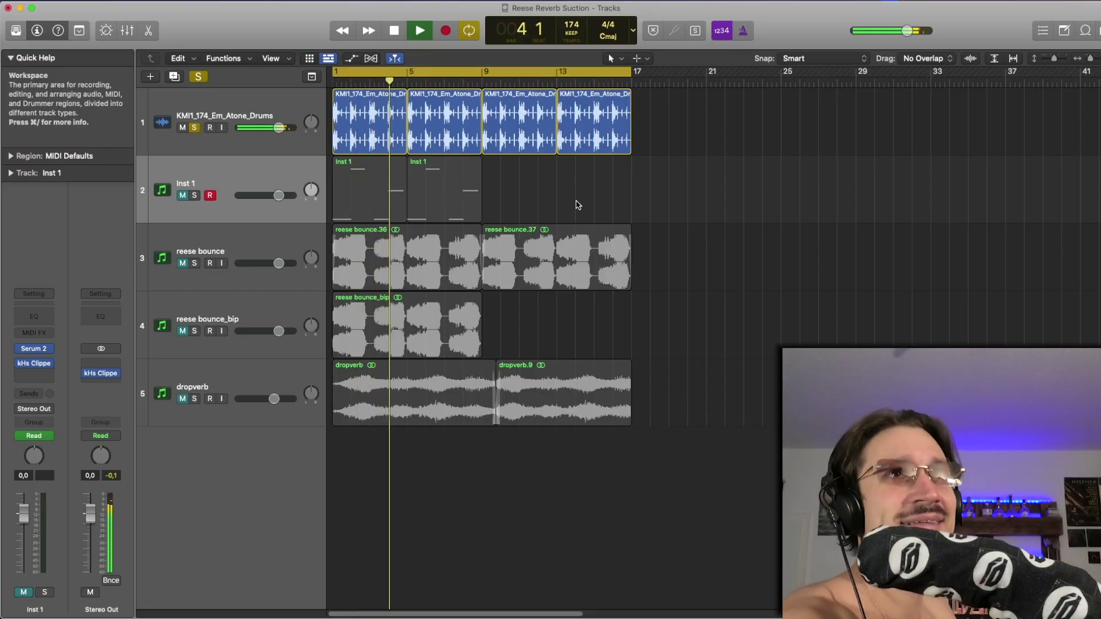
key(space)
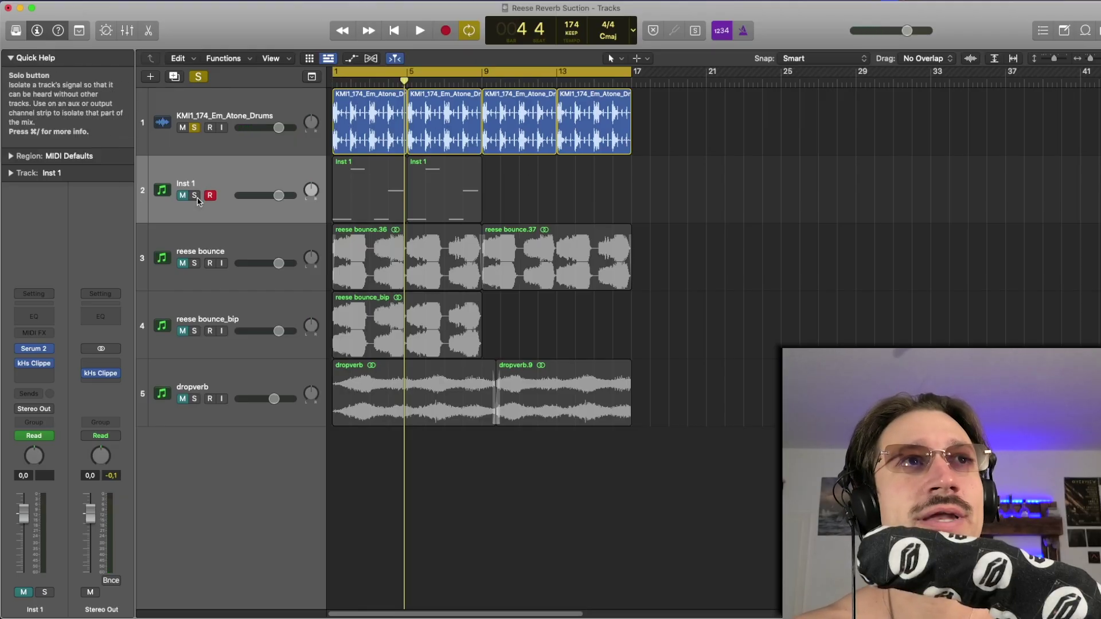
Step: Solo the Inst 1 track instead of the drums and look over its Serum 2 patch
click(219, 181)
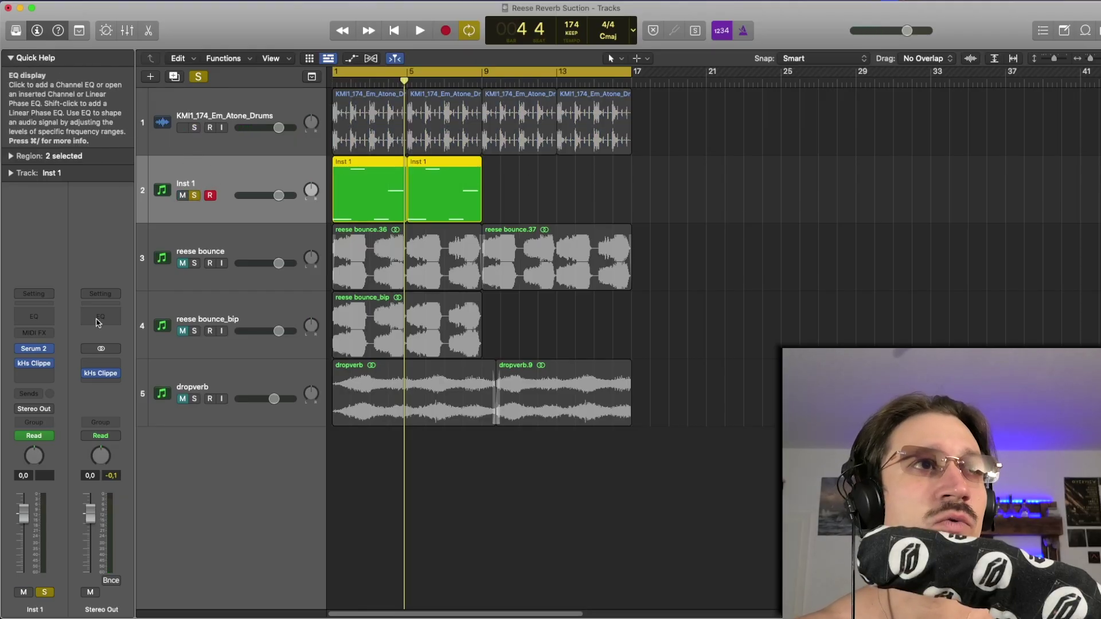
click(34, 363)
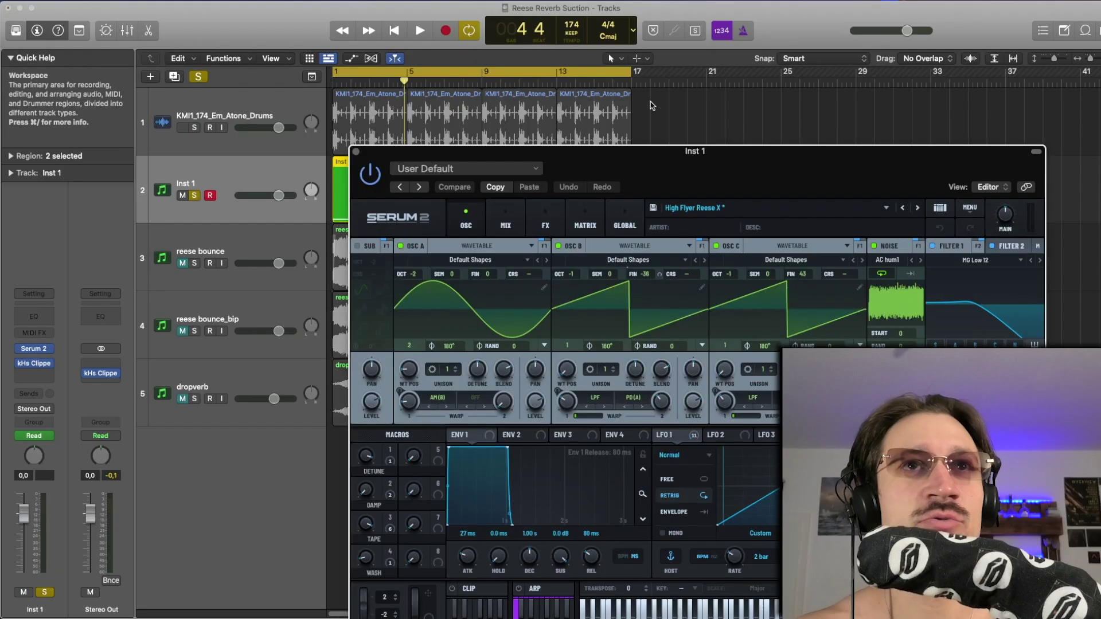
drag(685, 162, 378, 41)
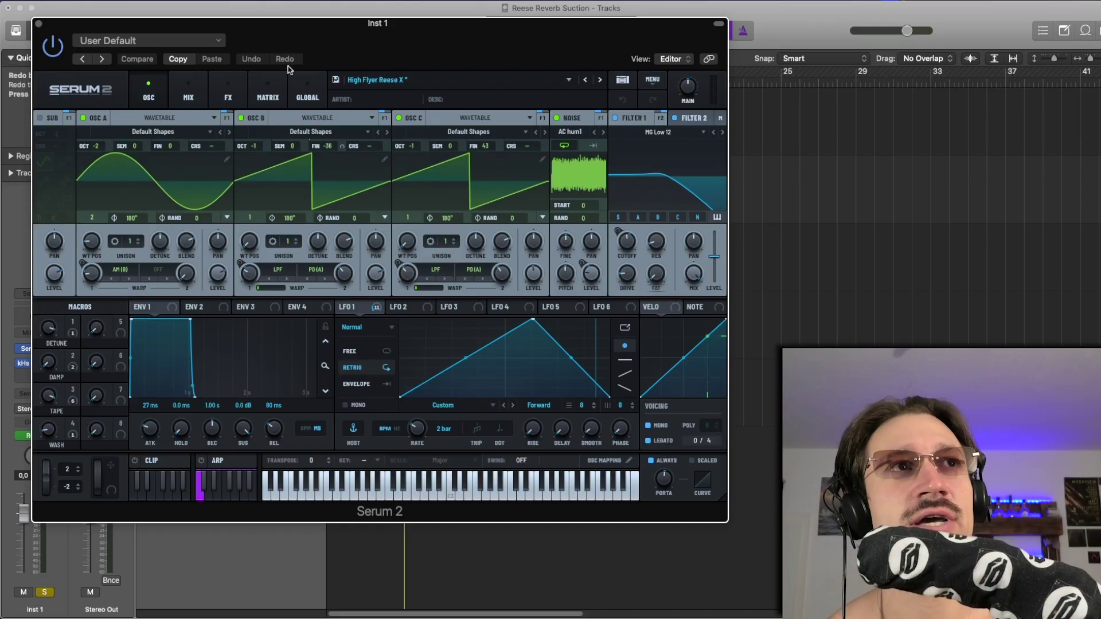
click(39, 26)
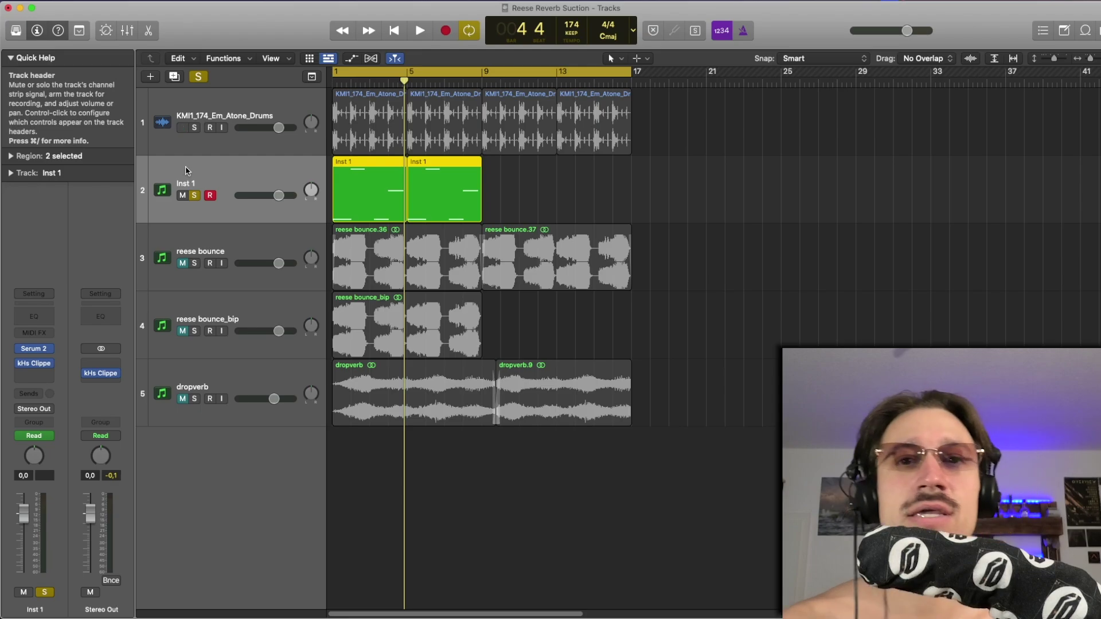
Step: Play the soloed Inst 1 reese from the start of bar 1
key(a)
key(a)
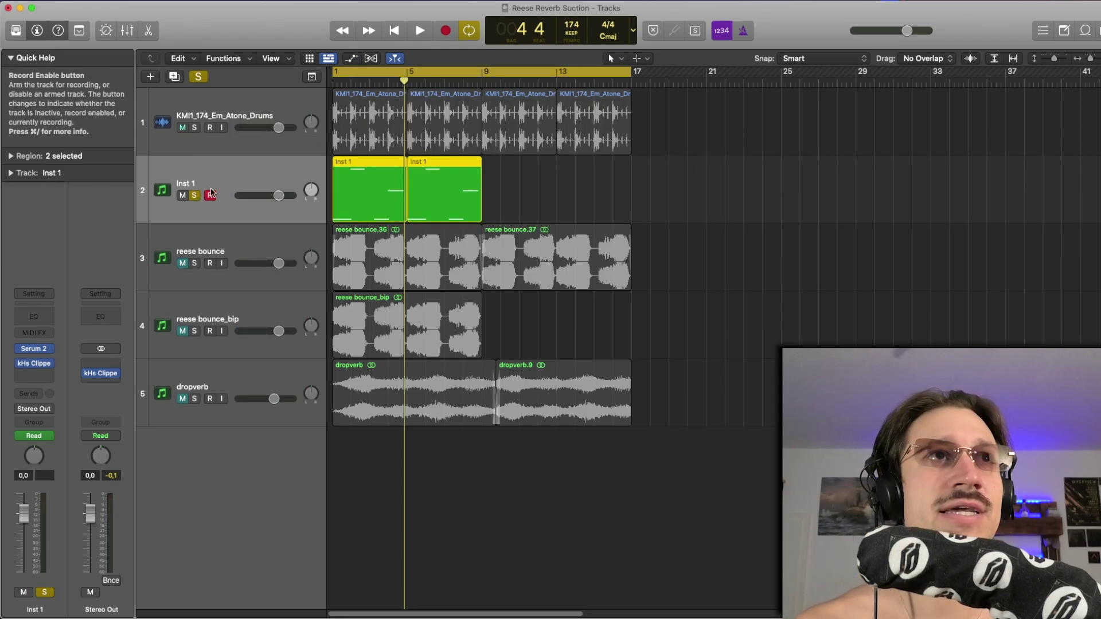
key(space)
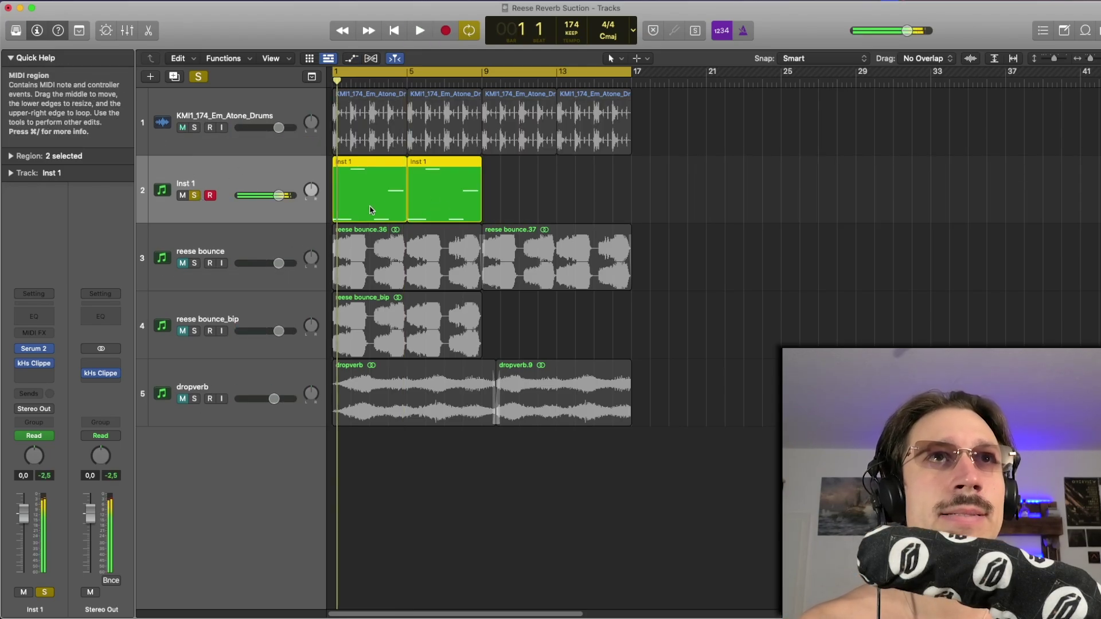
Step: Open the Inst 1 regions in the Piano Roll and audition the low and high notes of the four-bar phrase
double_click(370, 210)
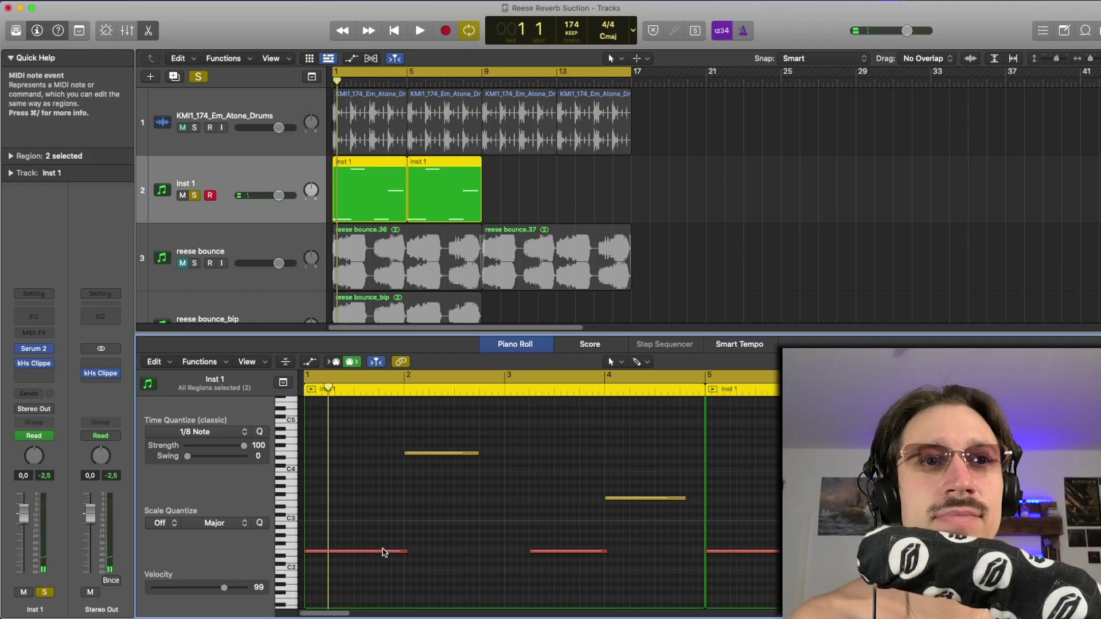
click(383, 551)
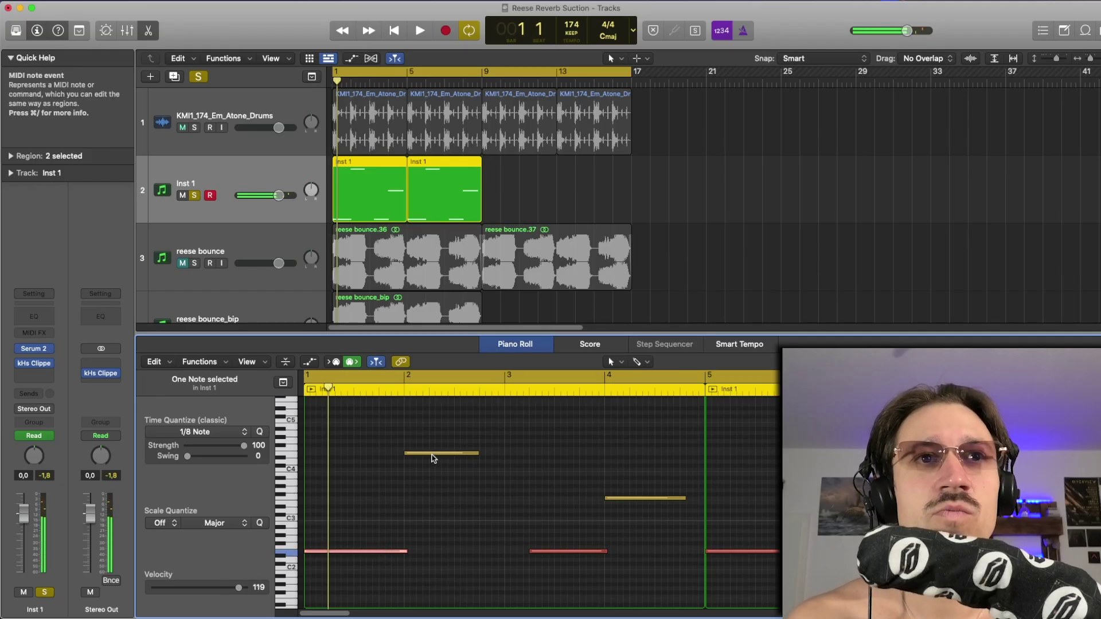
click(433, 457)
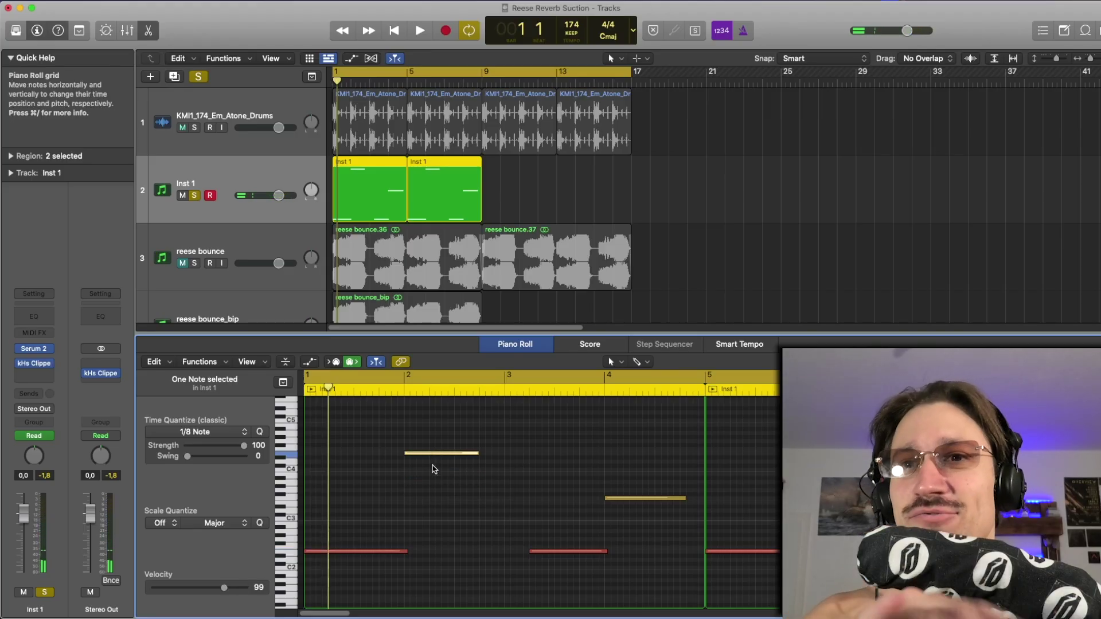
scroll(392, 472, right, 5)
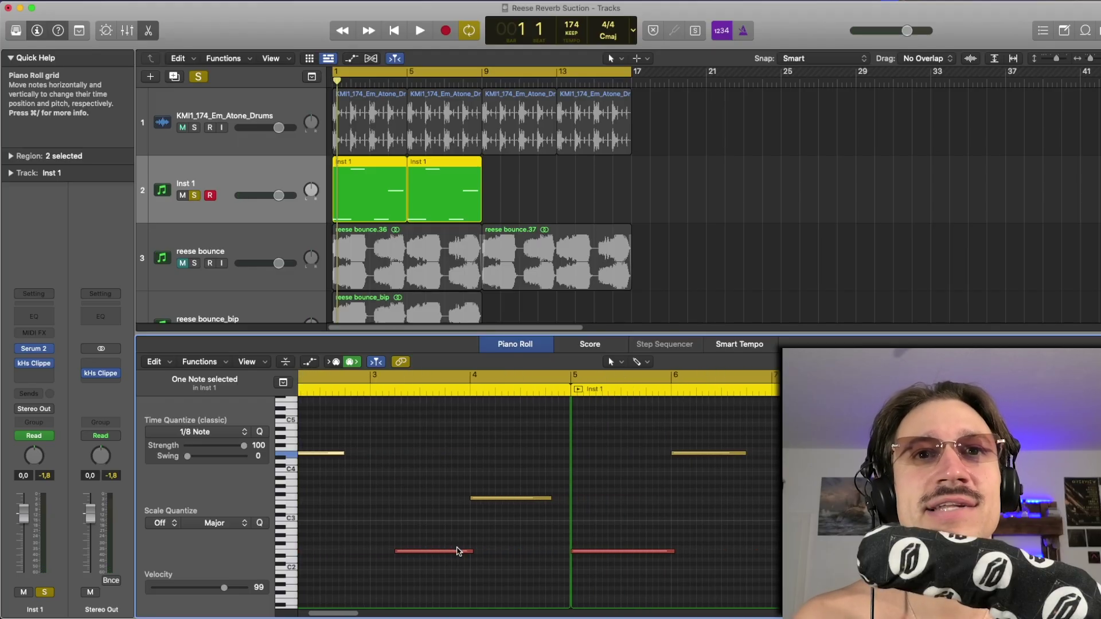
click(458, 551)
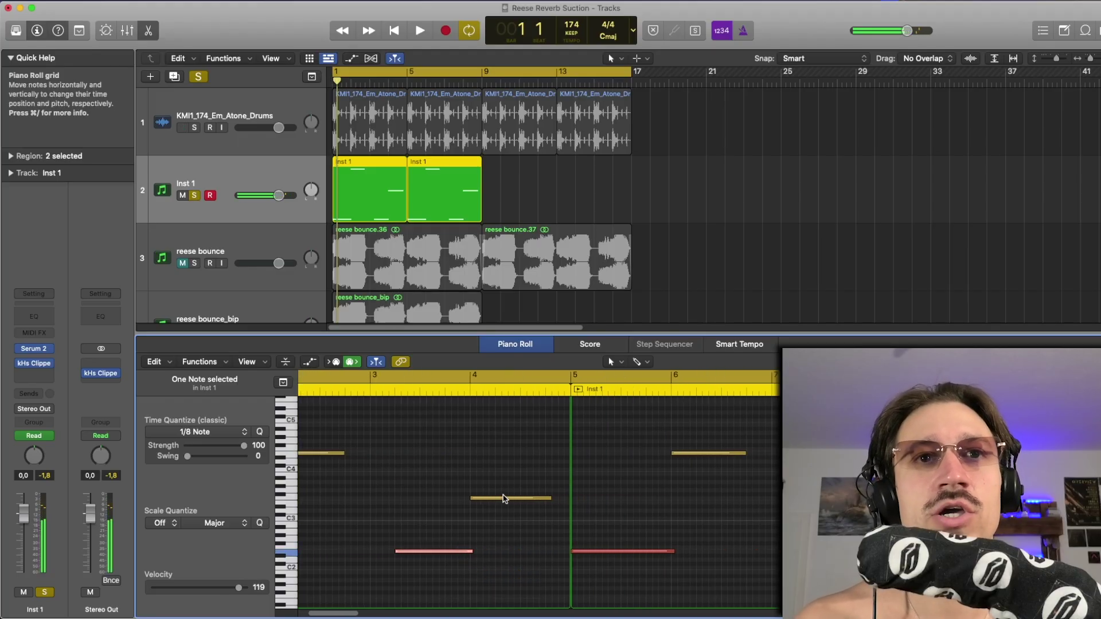
click(503, 499)
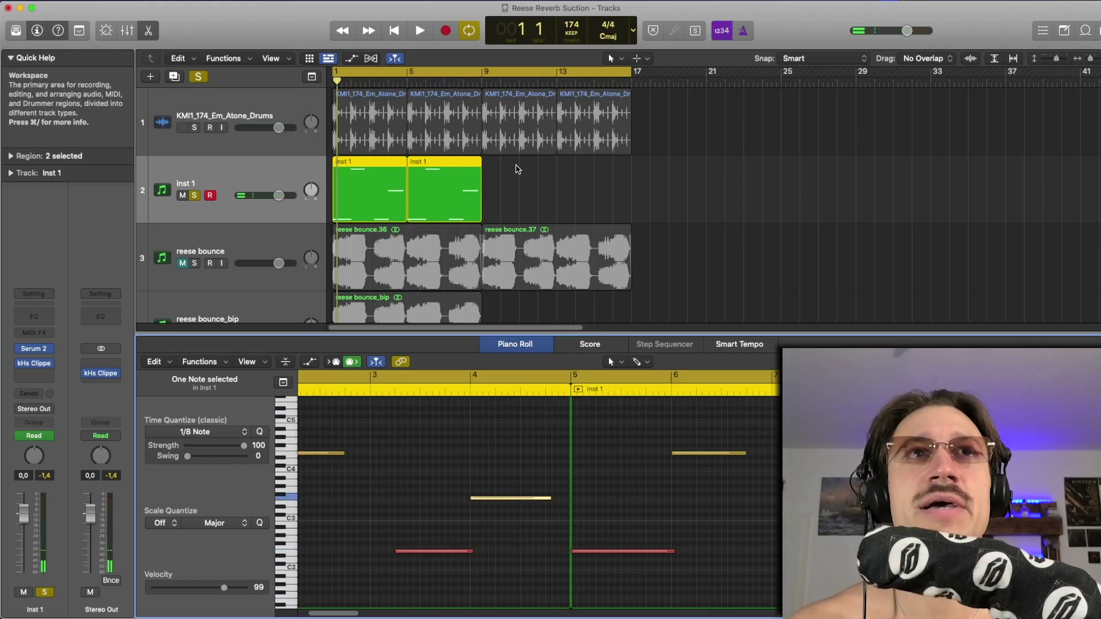
Step: Play the soloed reese in short passes and examine the macros in its Serum 2 patch
key(space)
key(space)
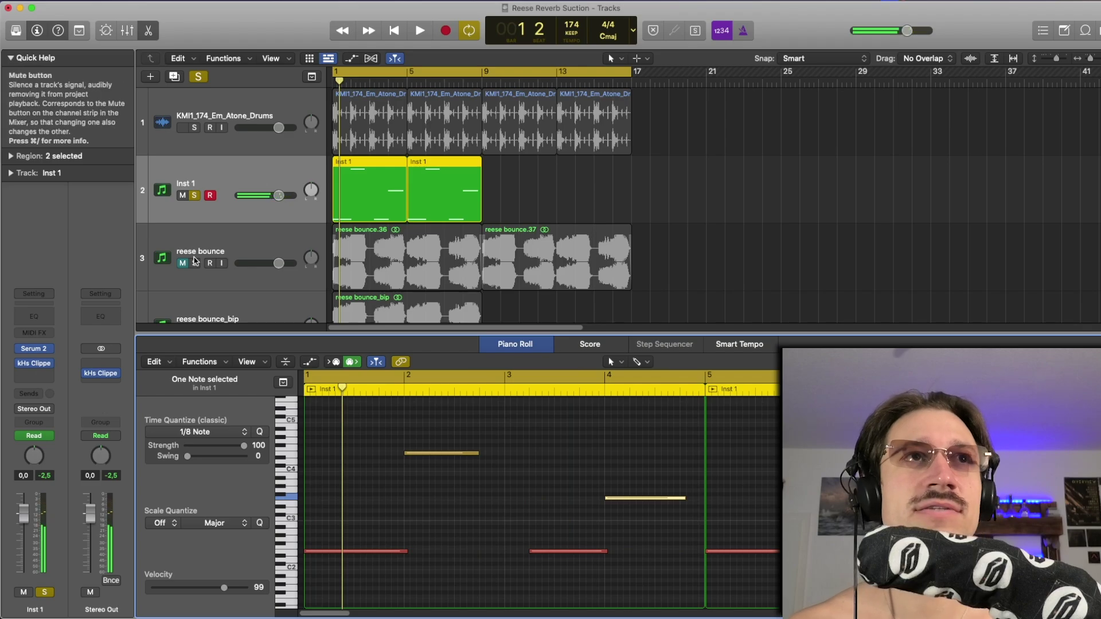
click(35, 350)
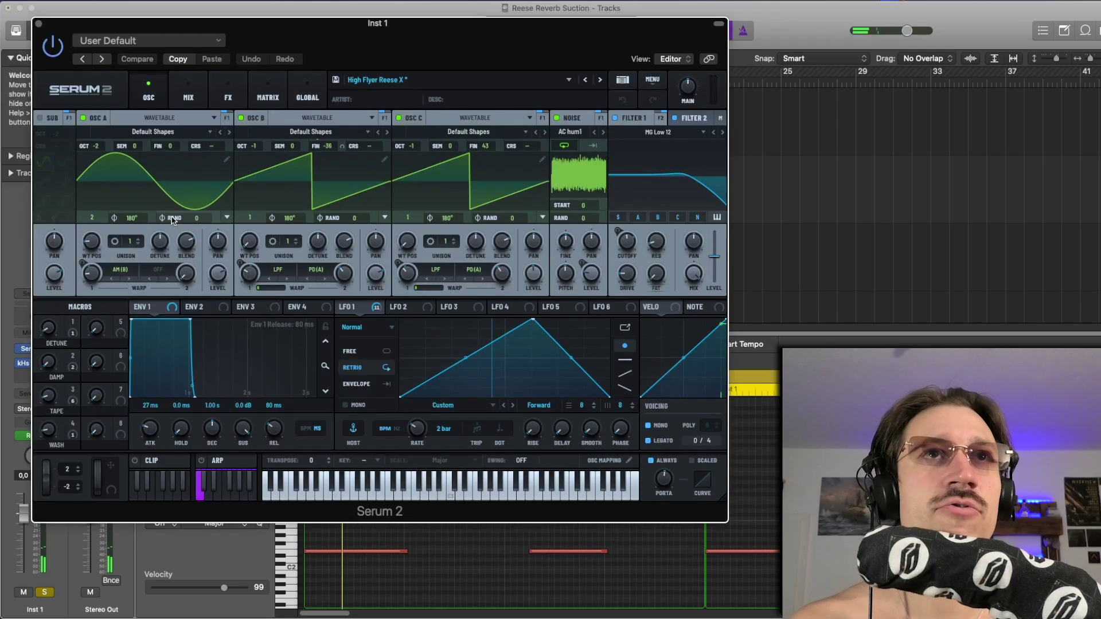
key(space)
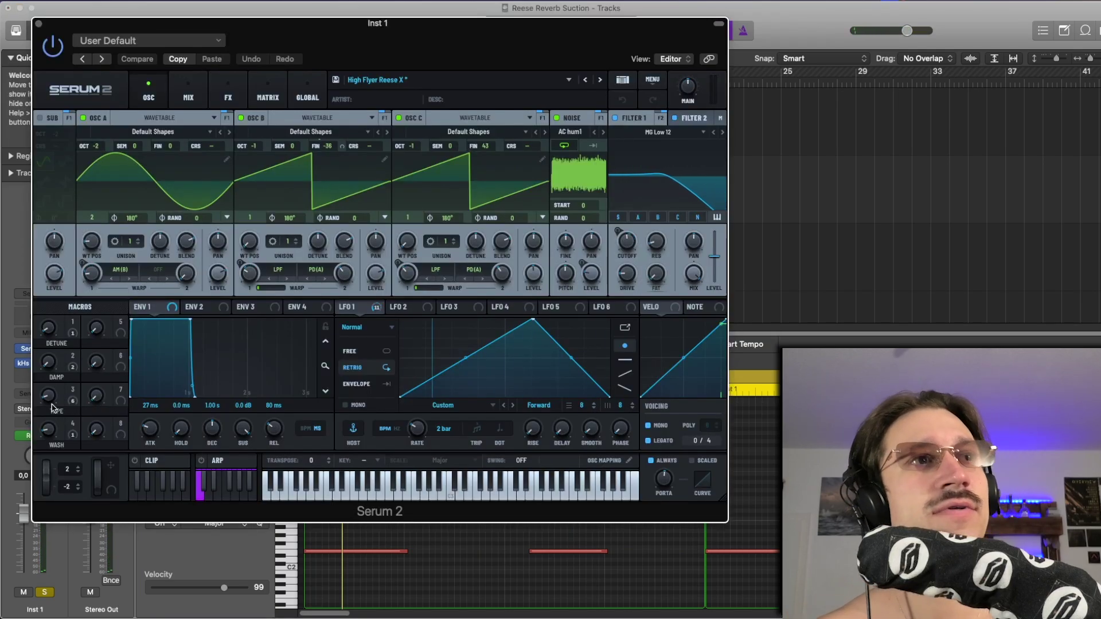
key(space)
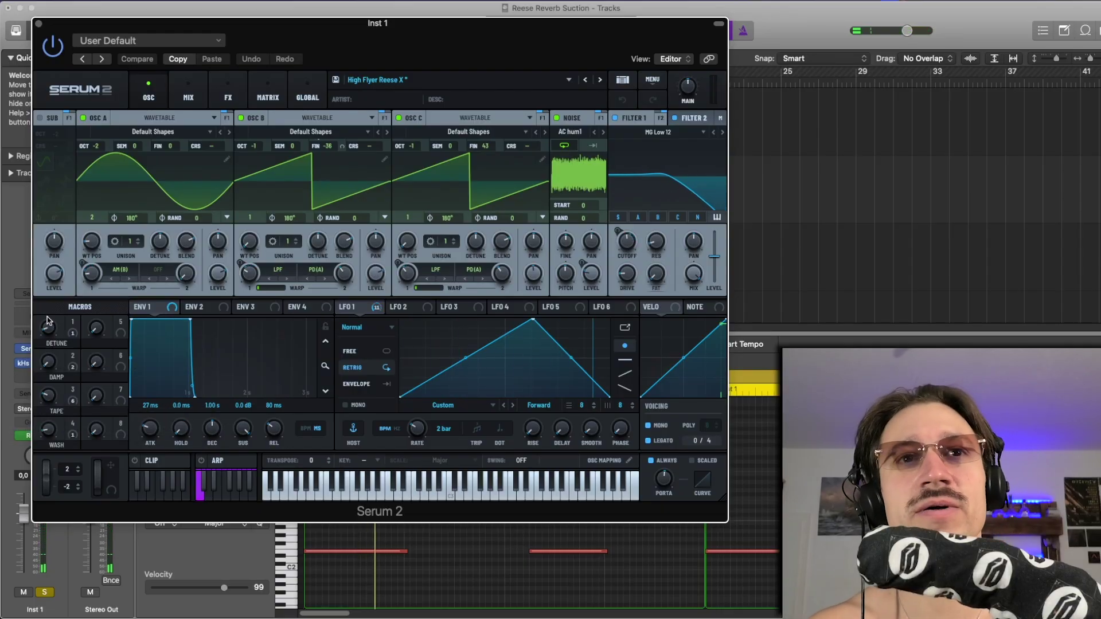
key(space)
key(ctrl+Up)
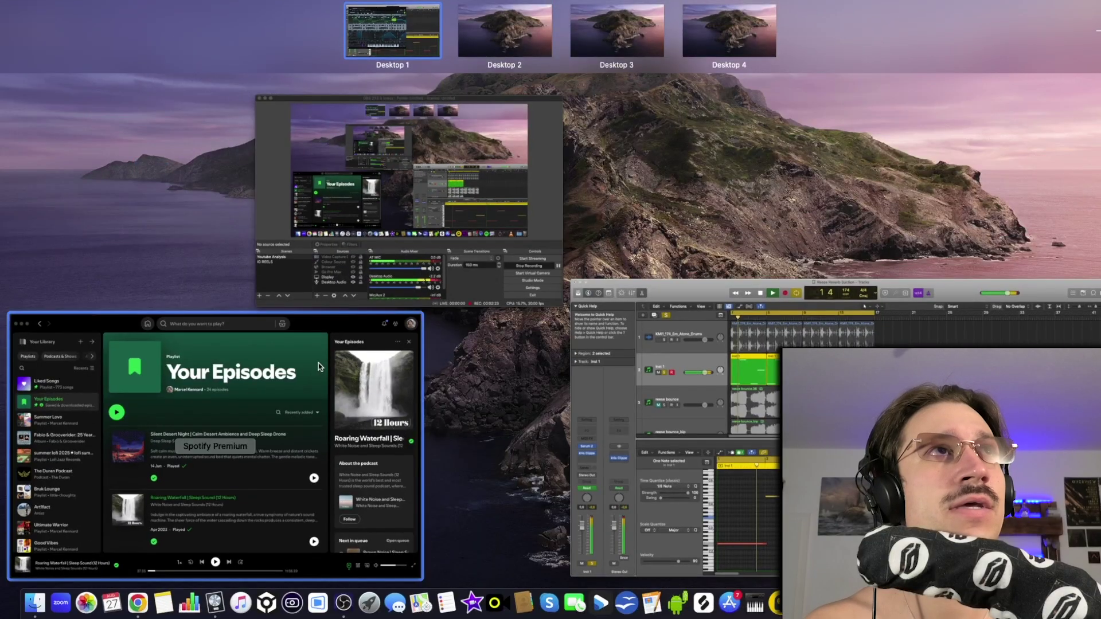
click(265, 617)
click(265, 617)
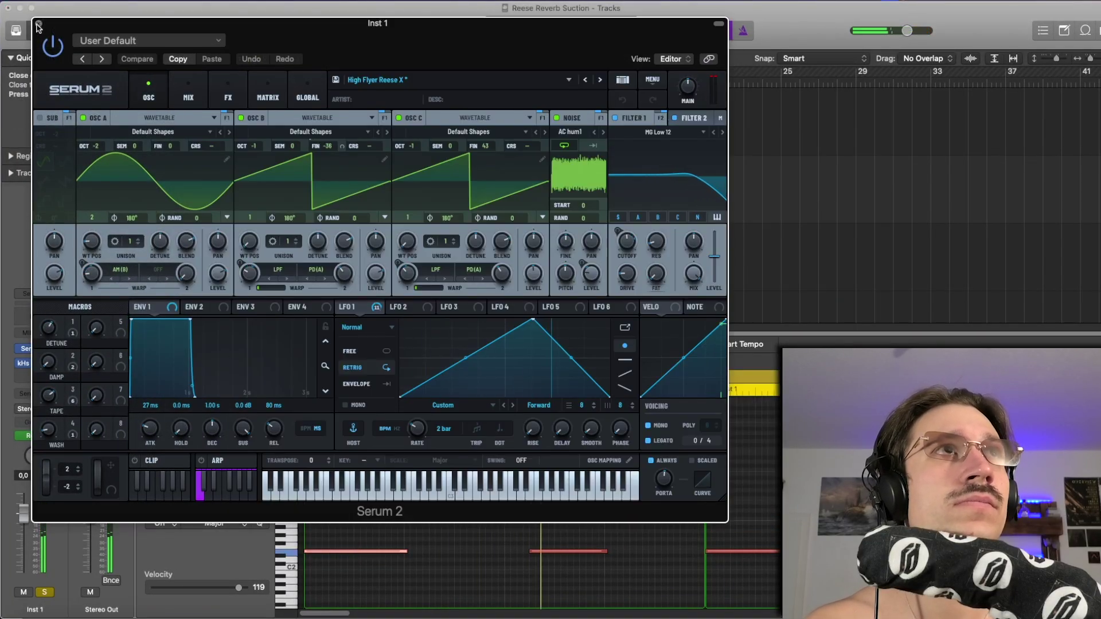
Step: Reopen the Serum 2 patch, check the WASH macro's destination and listen to the reese before closing the plug-in
click(39, 26)
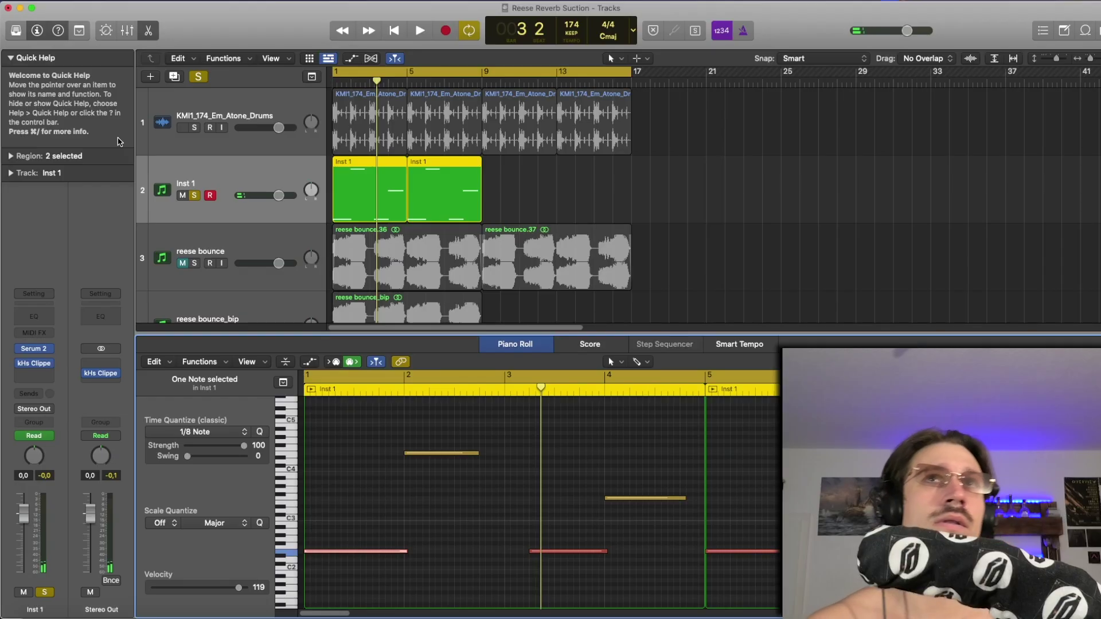
click(35, 350)
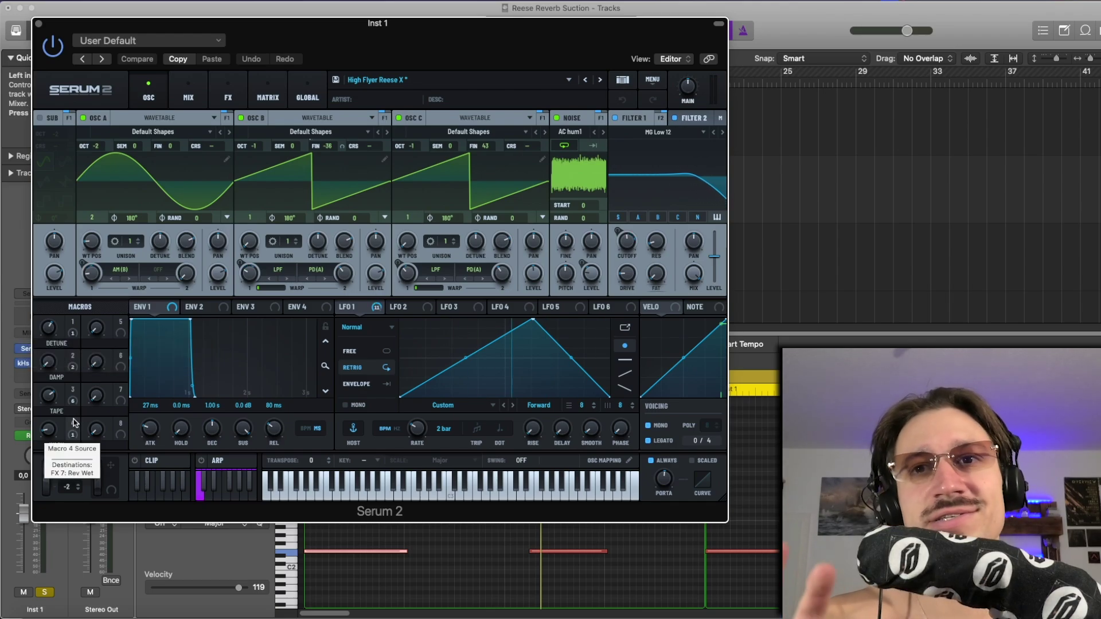
key(space)
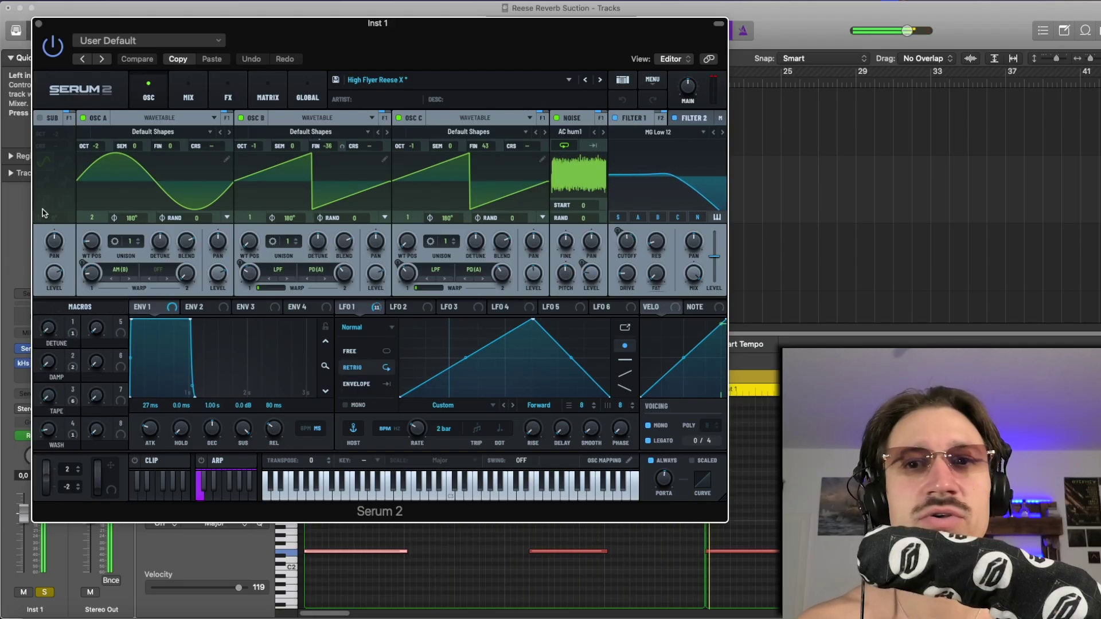
click(38, 24)
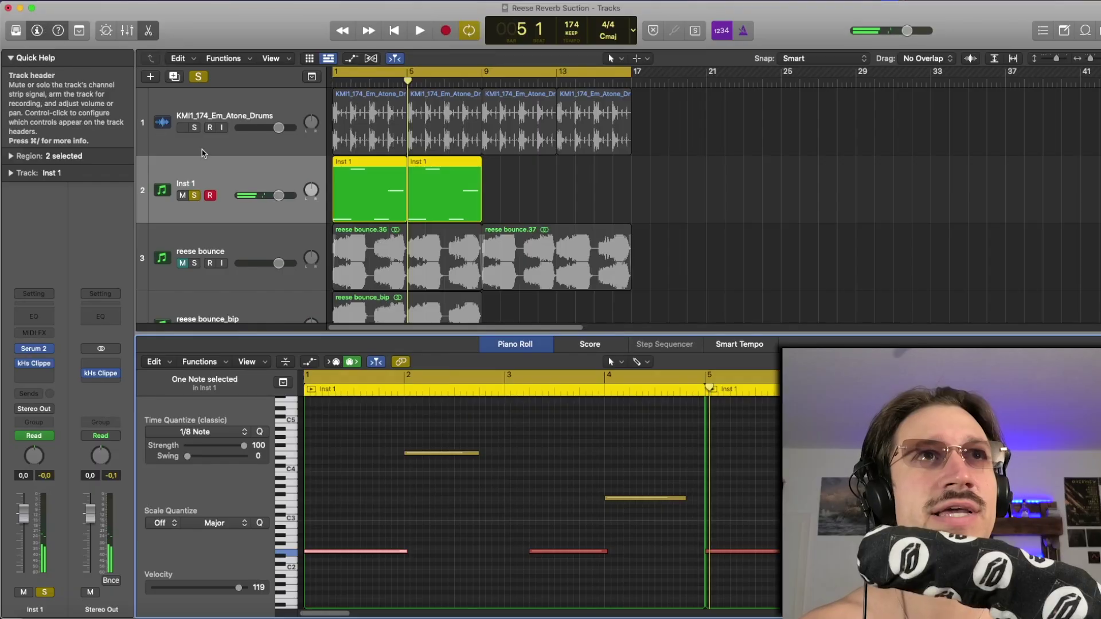
Step: Take Inst 1 out of solo, unmute it and play the reese together with the drums
click(194, 195)
key(space)
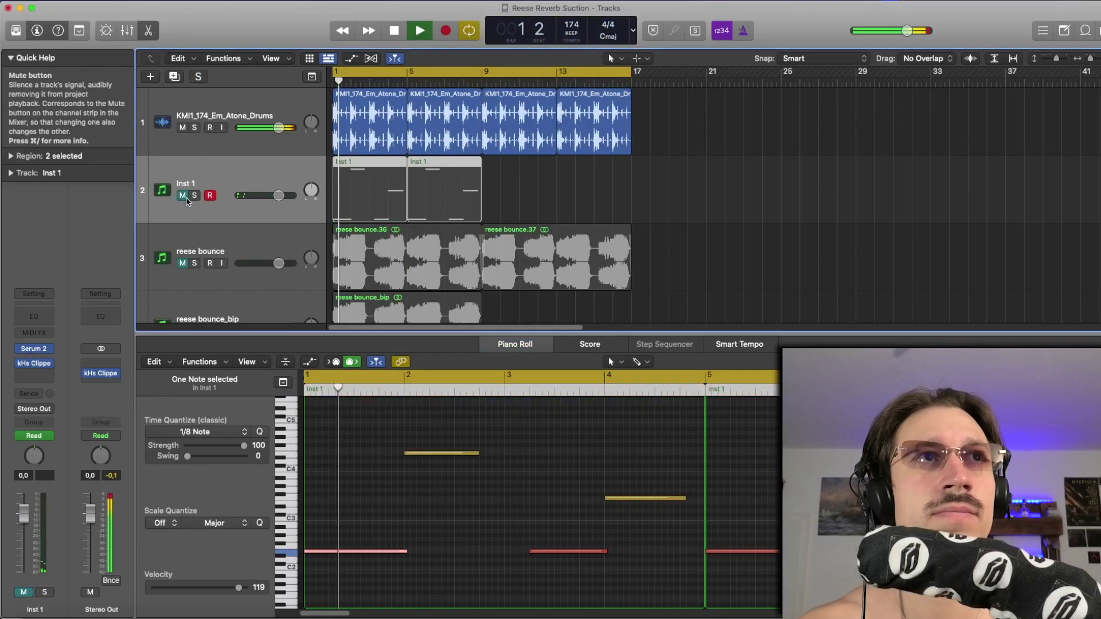
click(575, 198)
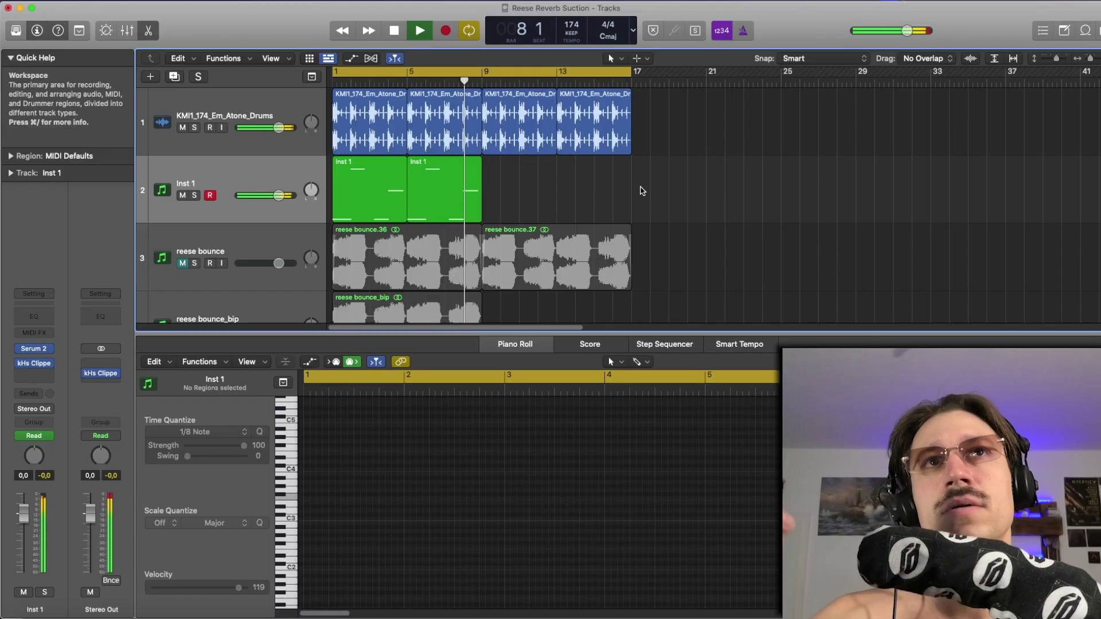
key(space)
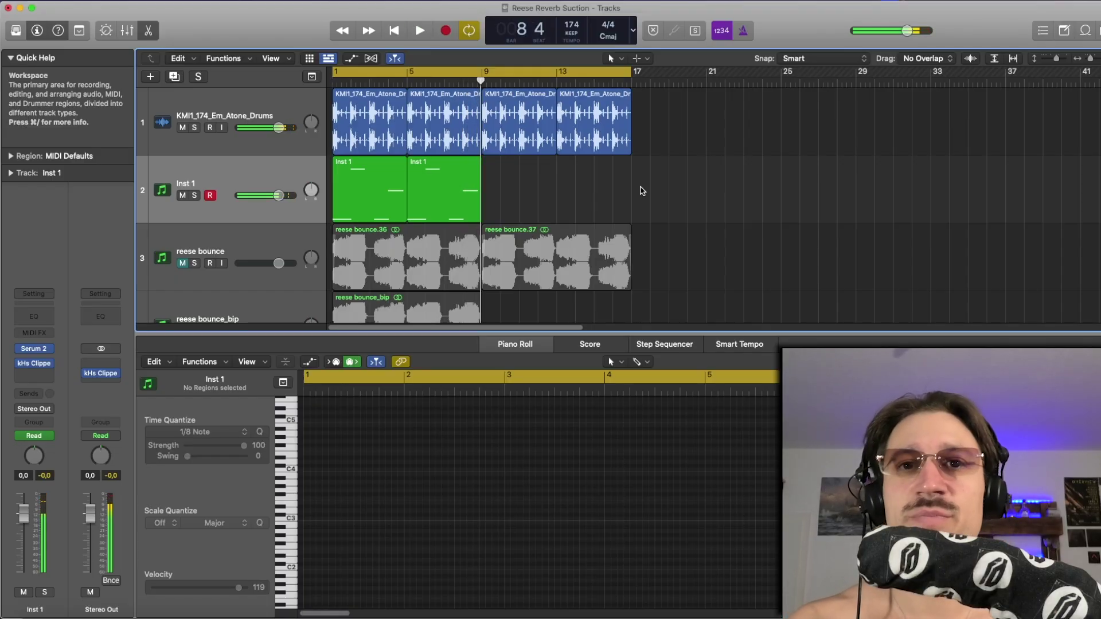
Step: Show the track automation and switch Inst 1 from its DETUNE curve to its TAPE curve
key(a)
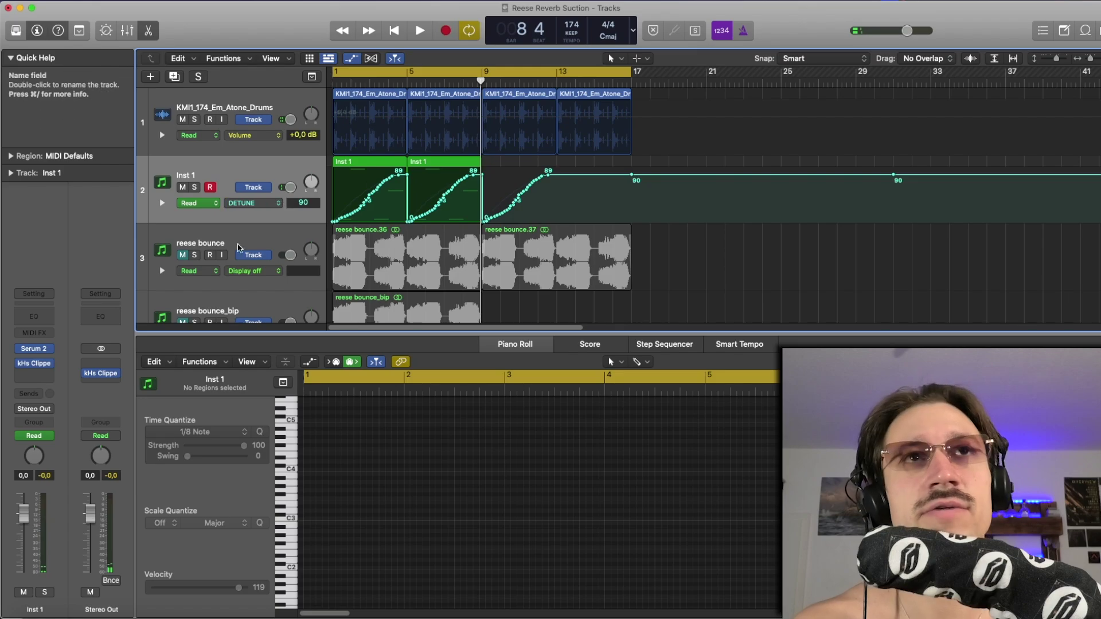
click(274, 204)
click(271, 200)
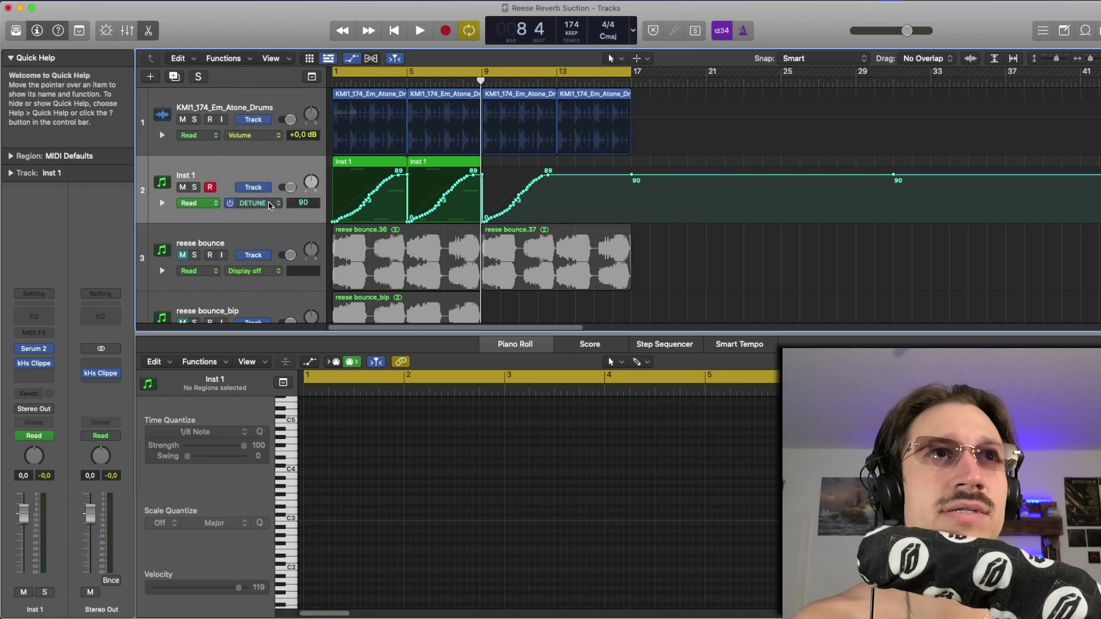
click(271, 204)
click(272, 209)
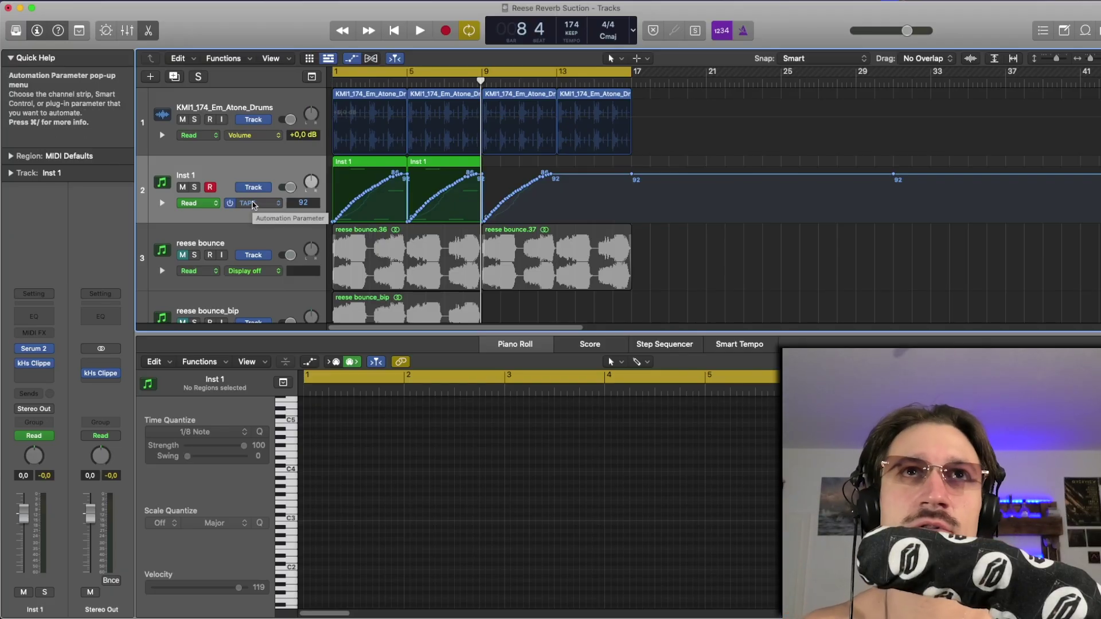
Step: Play the reese and drums from the start and hide the track automation
key(Return)
key(space)
key(a)
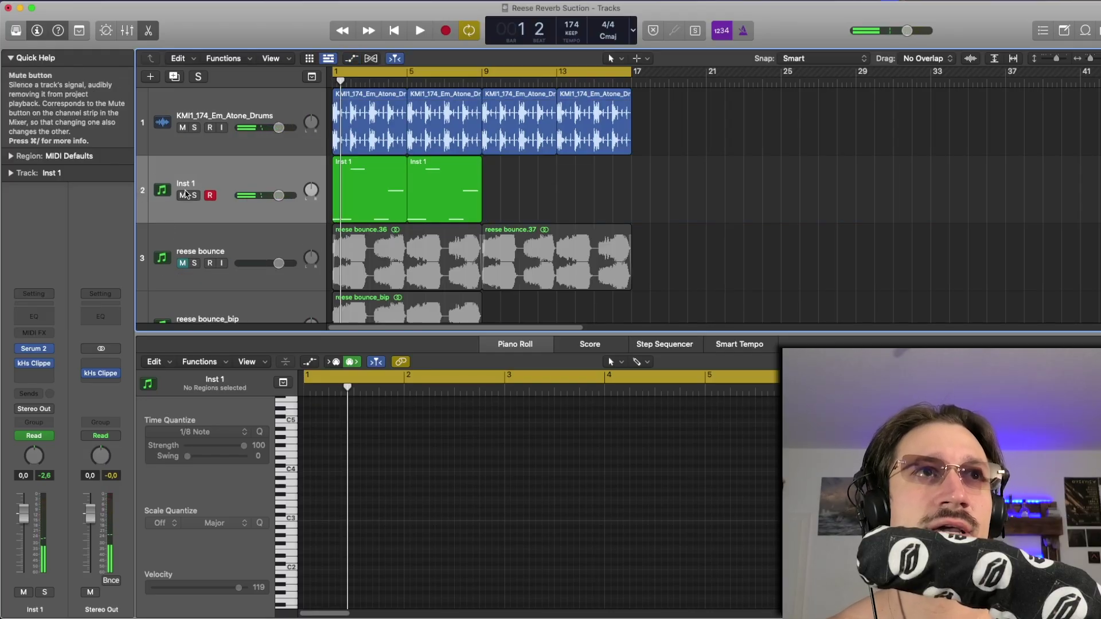
Step: Mute Inst 1, unmute the reese bounce track and play the bounced reese together with the drums
click(183, 196)
click(177, 241)
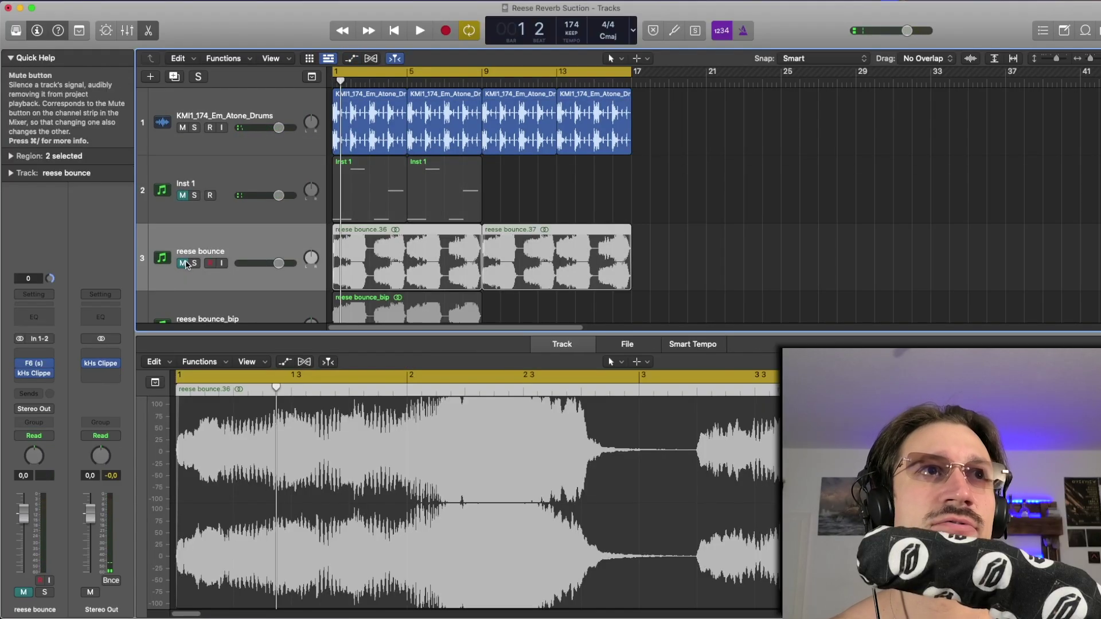
key(space)
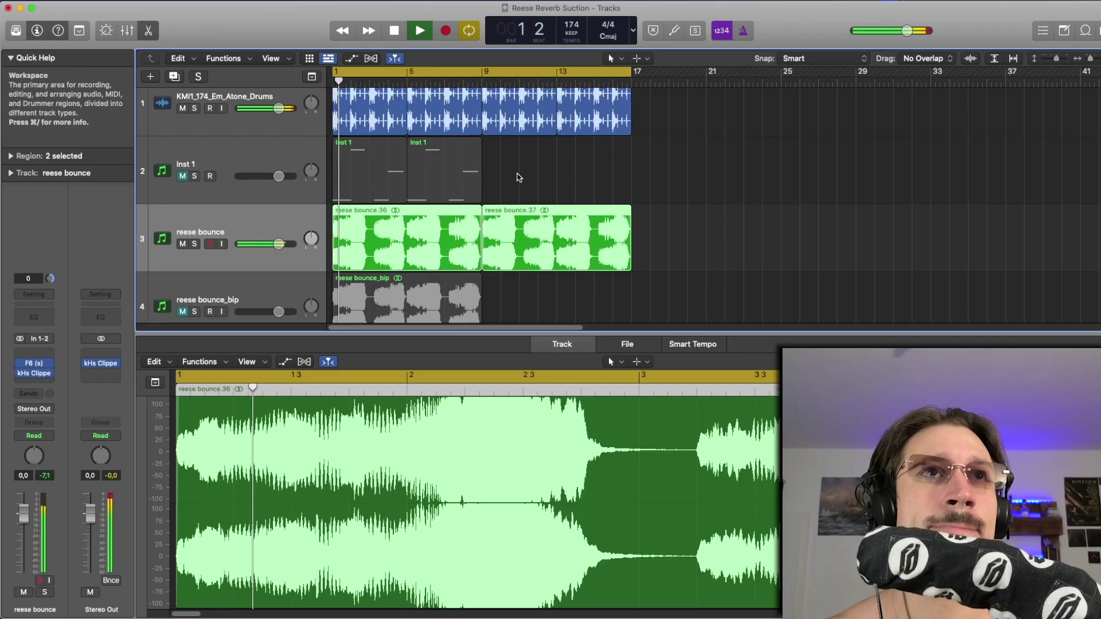
click(564, 193)
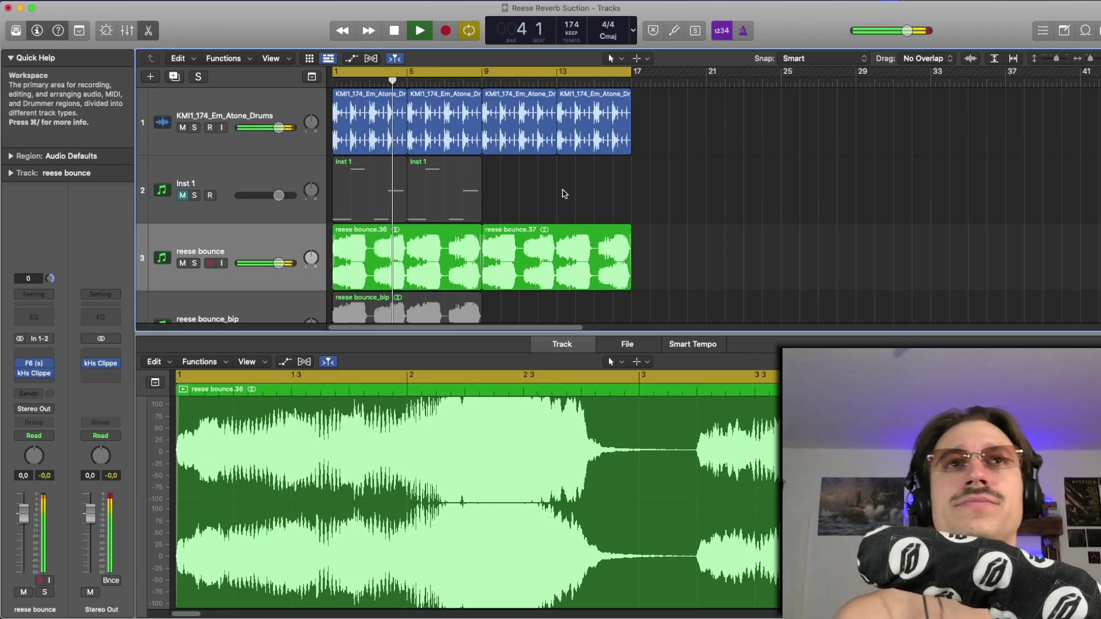
key(space)
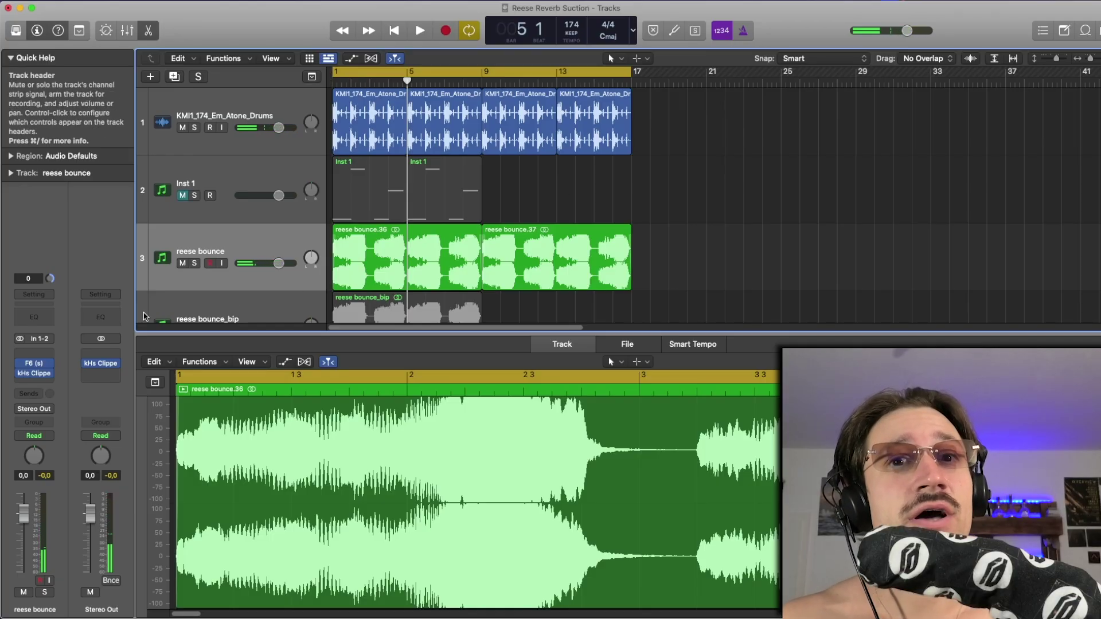
Step: Open the F6 equalizer on reese bounce, play the loop to examine its sidechained low-band ducking, and close the plug-in
click(32, 367)
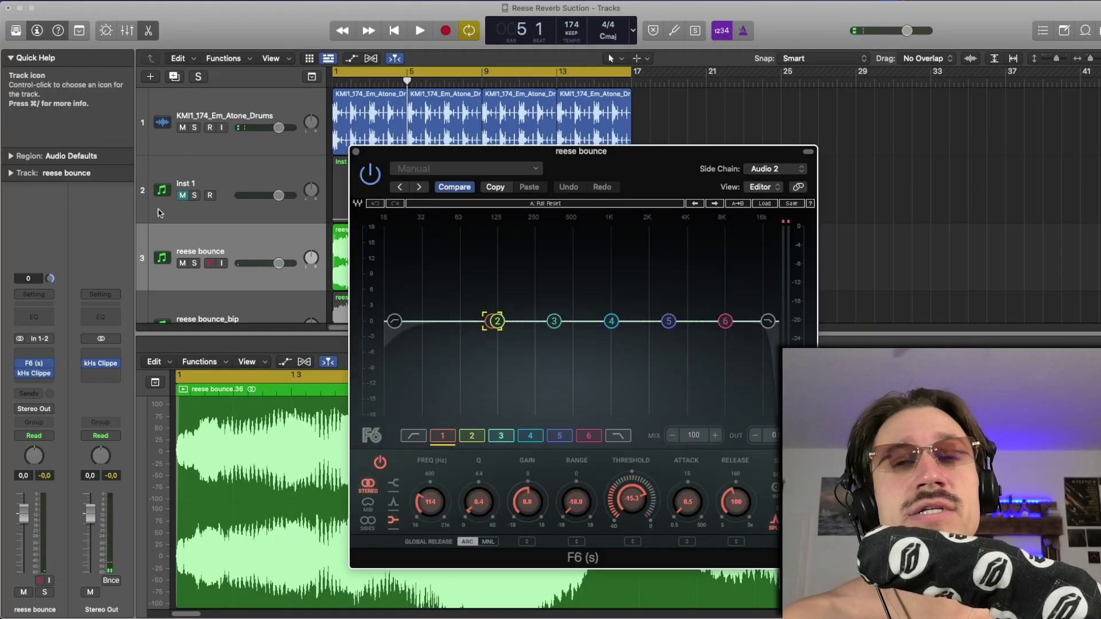
drag(613, 166, 379, 121)
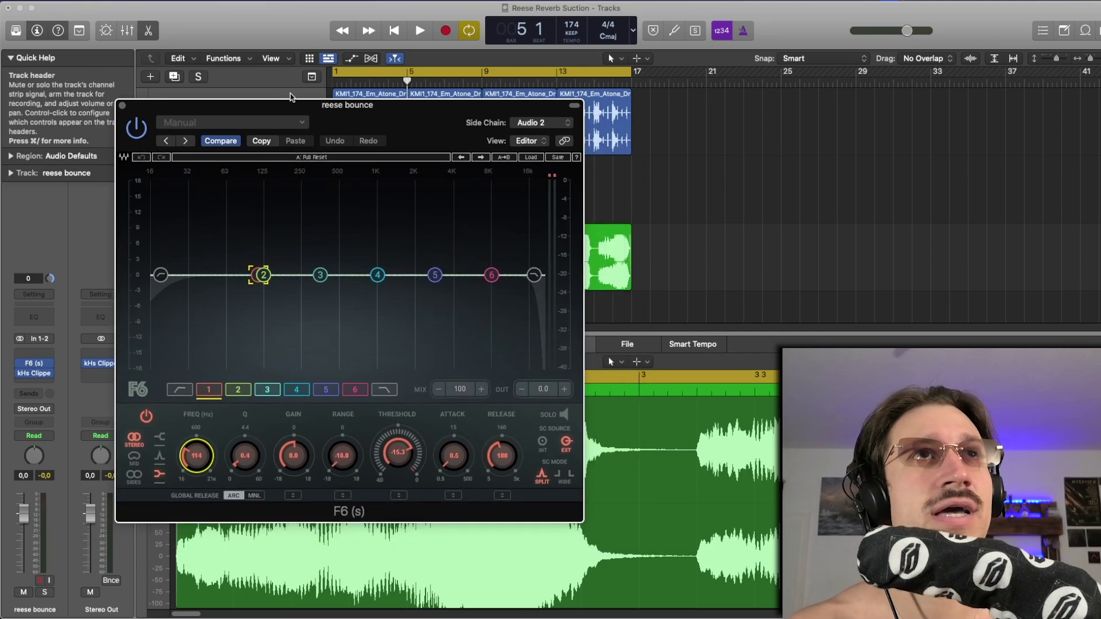
drag(293, 105, 275, 136)
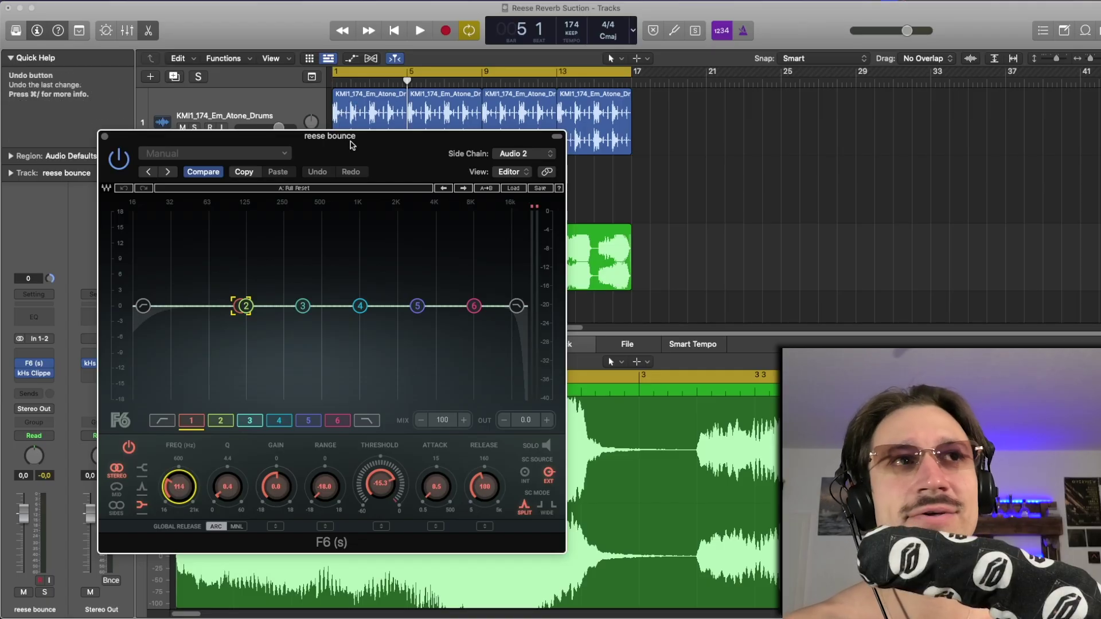
drag(329, 135, 323, 84)
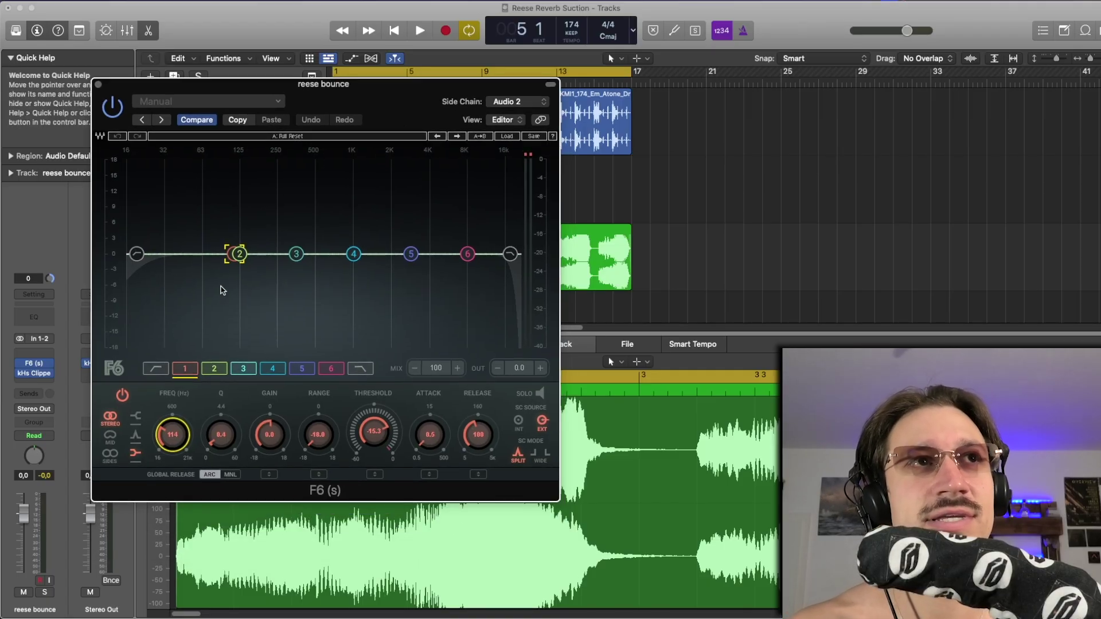
key(space)
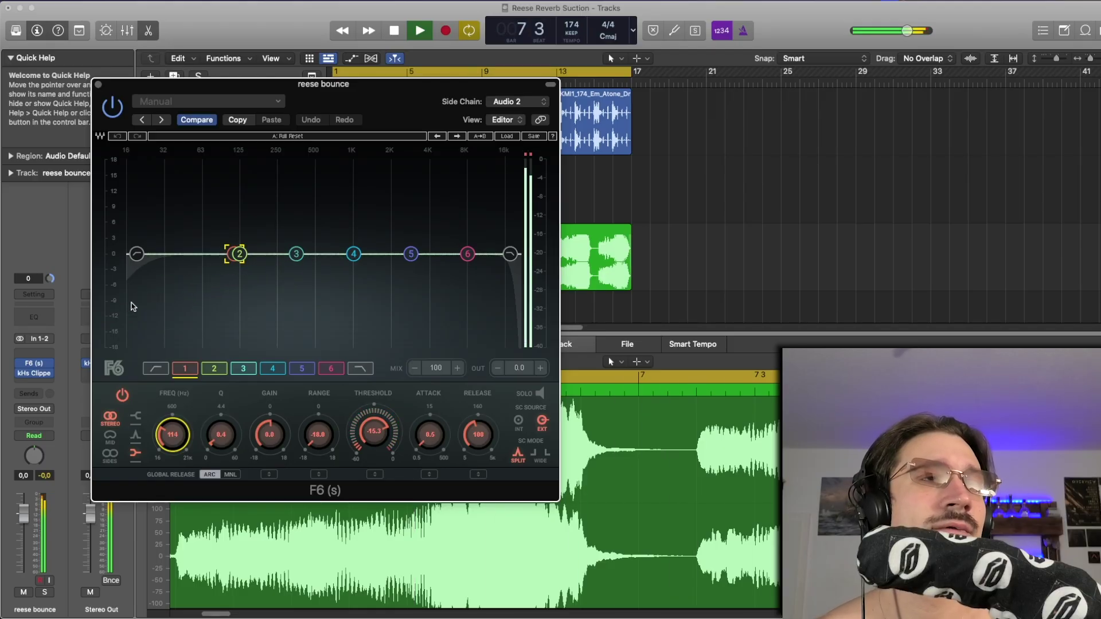
key(space)
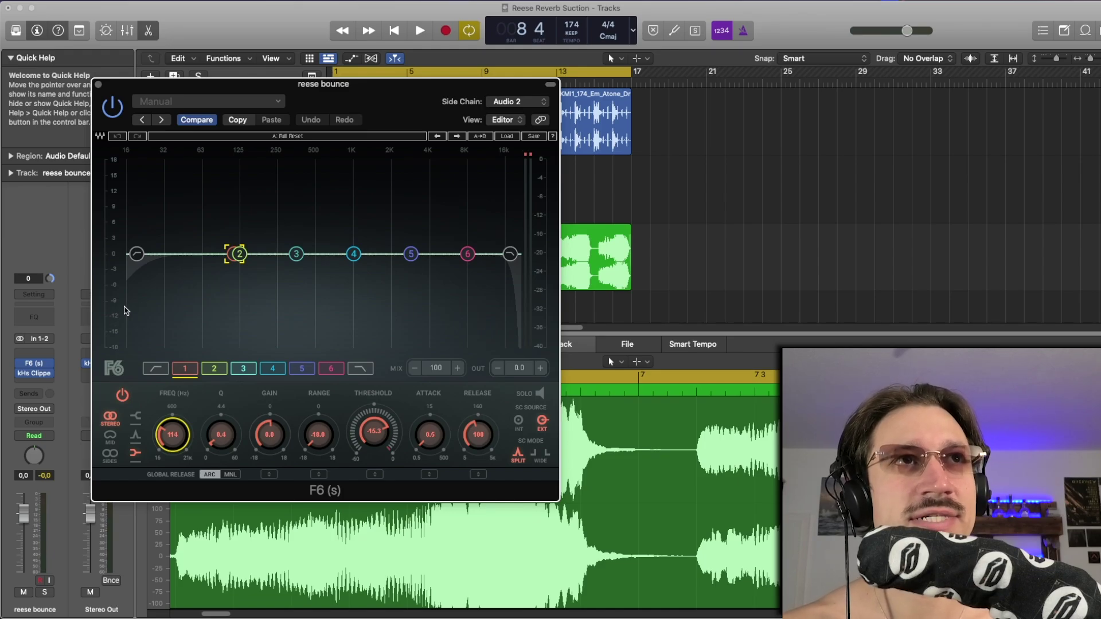
key(space)
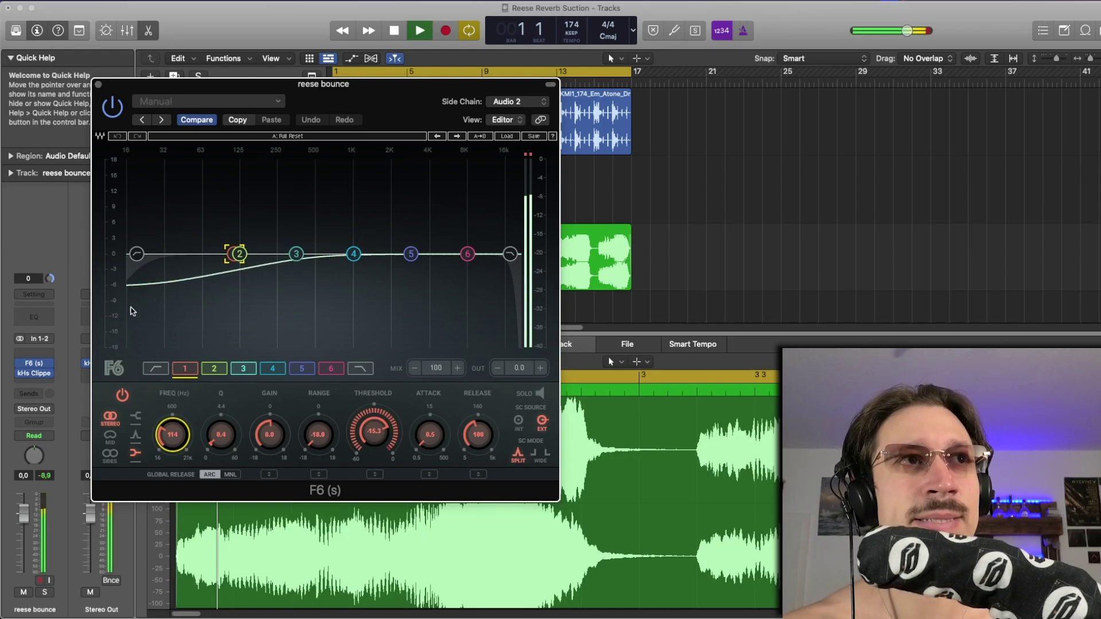
key(space)
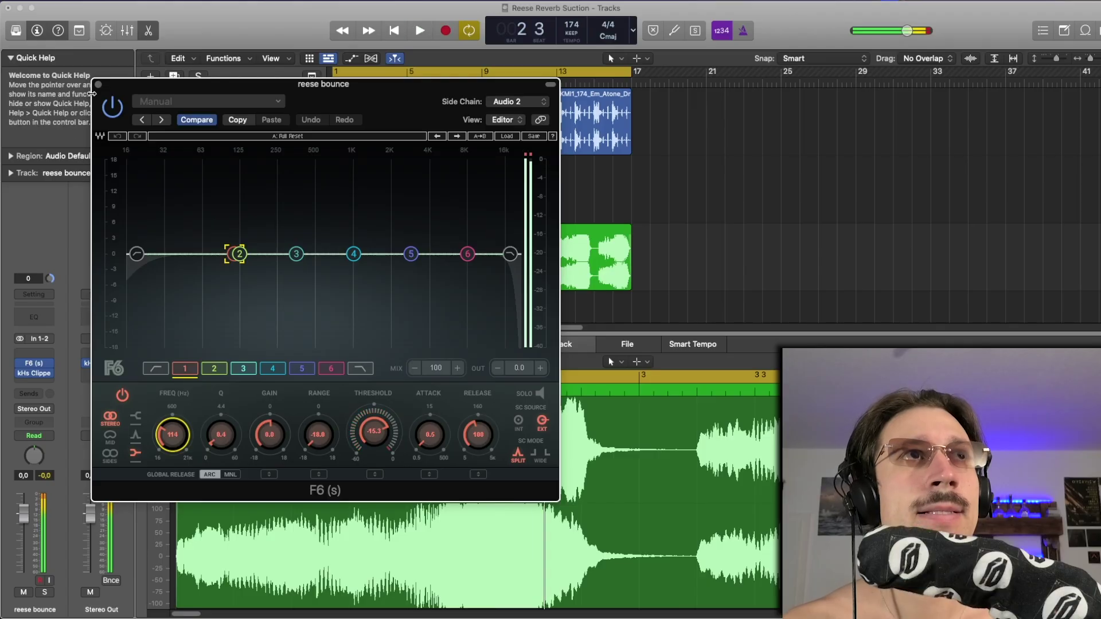
click(99, 85)
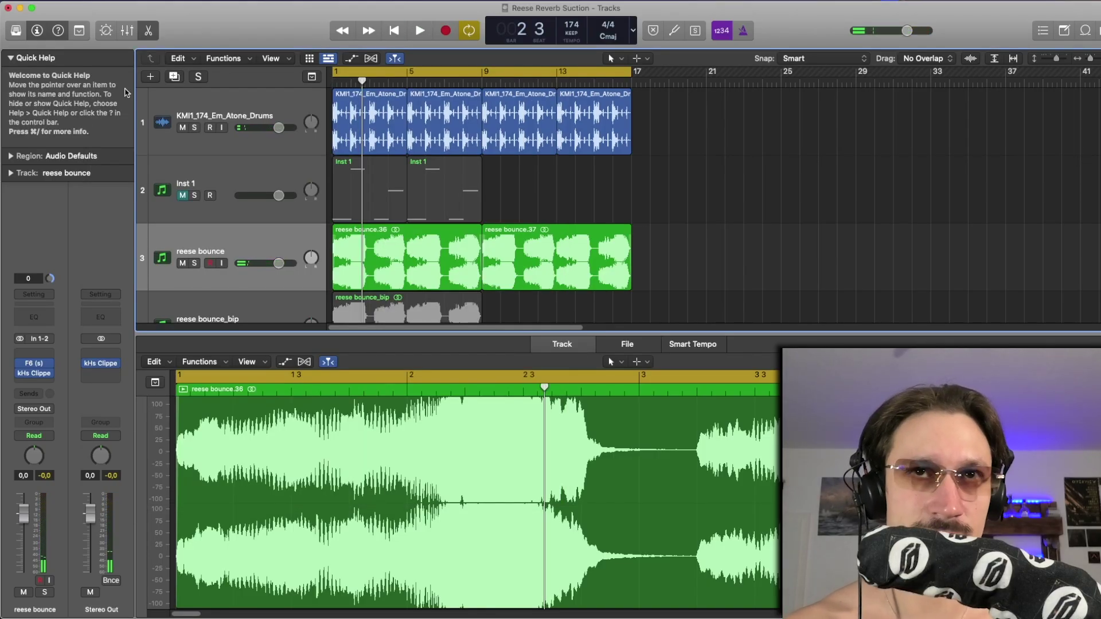
Step: Hide the audio editor, mute reese bounce, and unmute and solo reese bounce_bip
key(e)
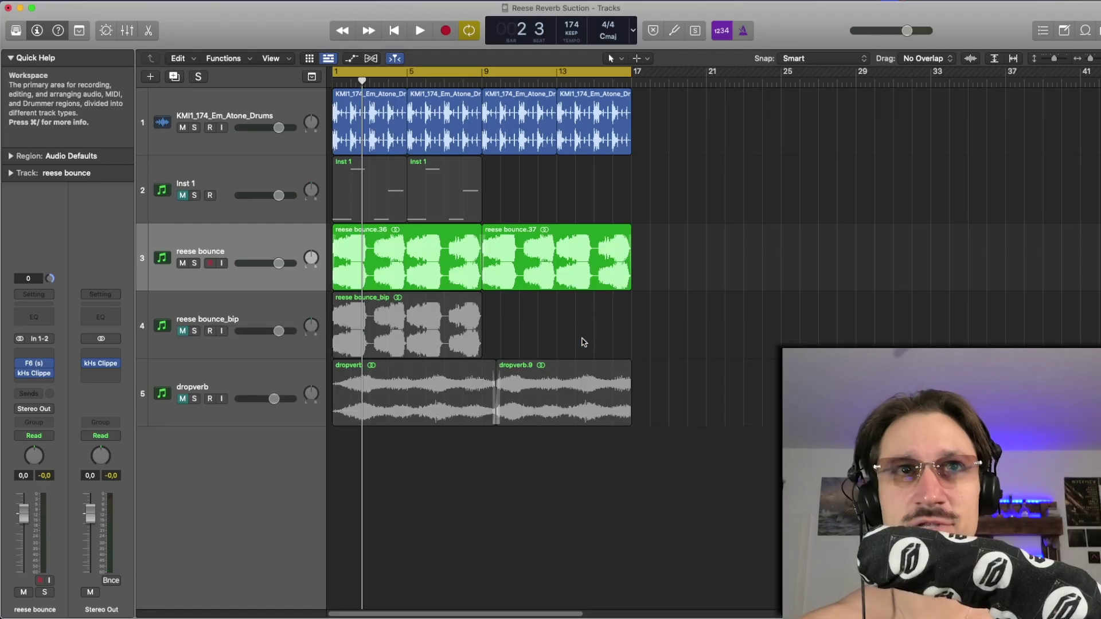
click(304, 282)
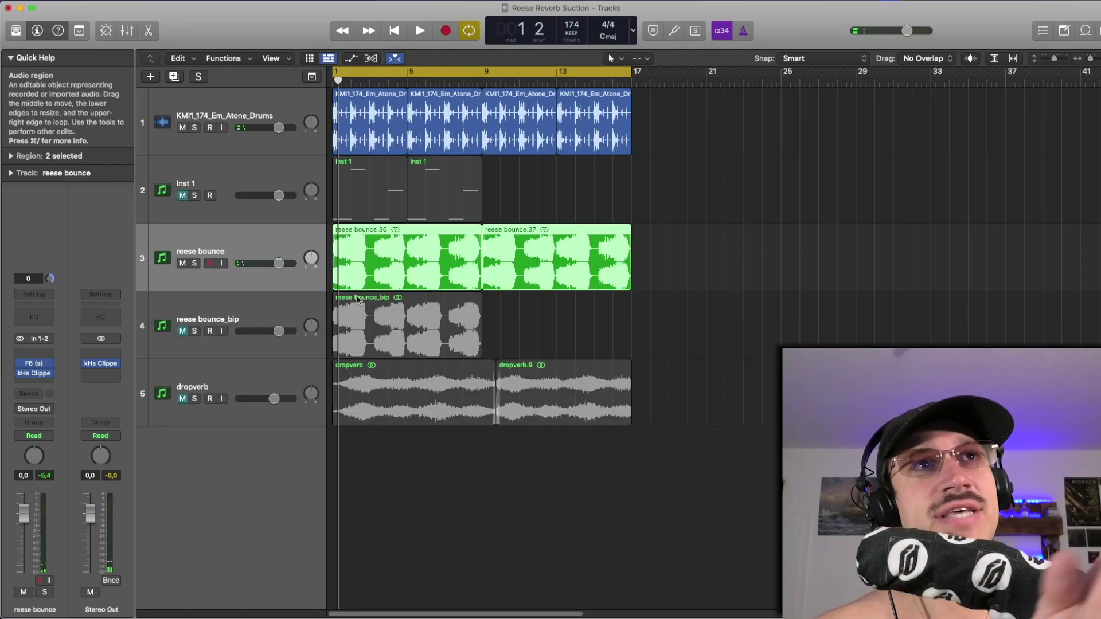
click(215, 304)
click(190, 313)
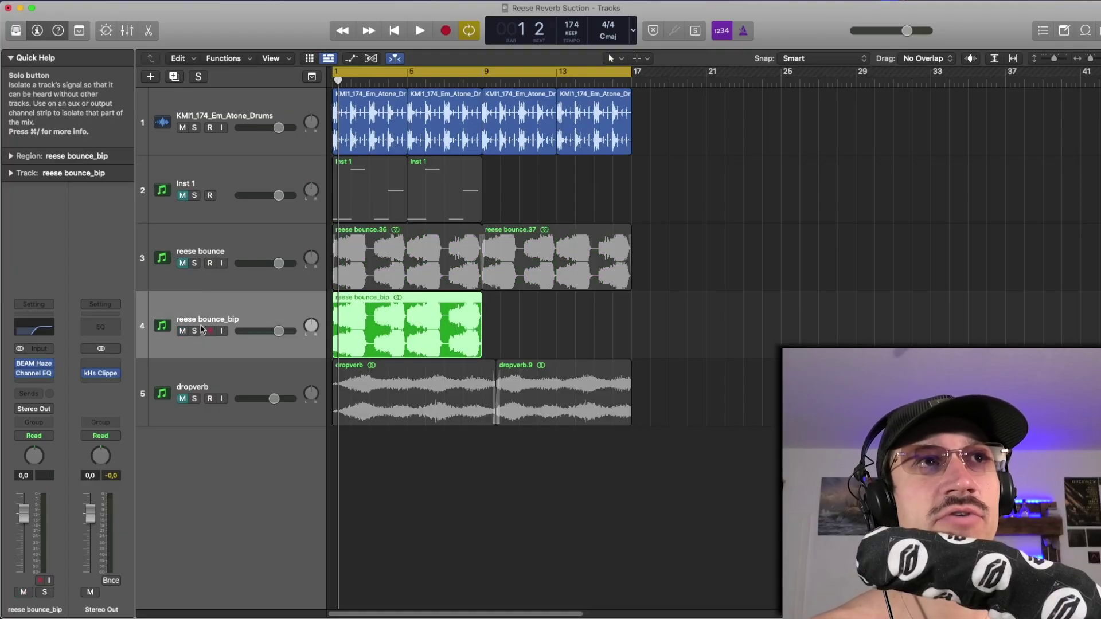
click(195, 332)
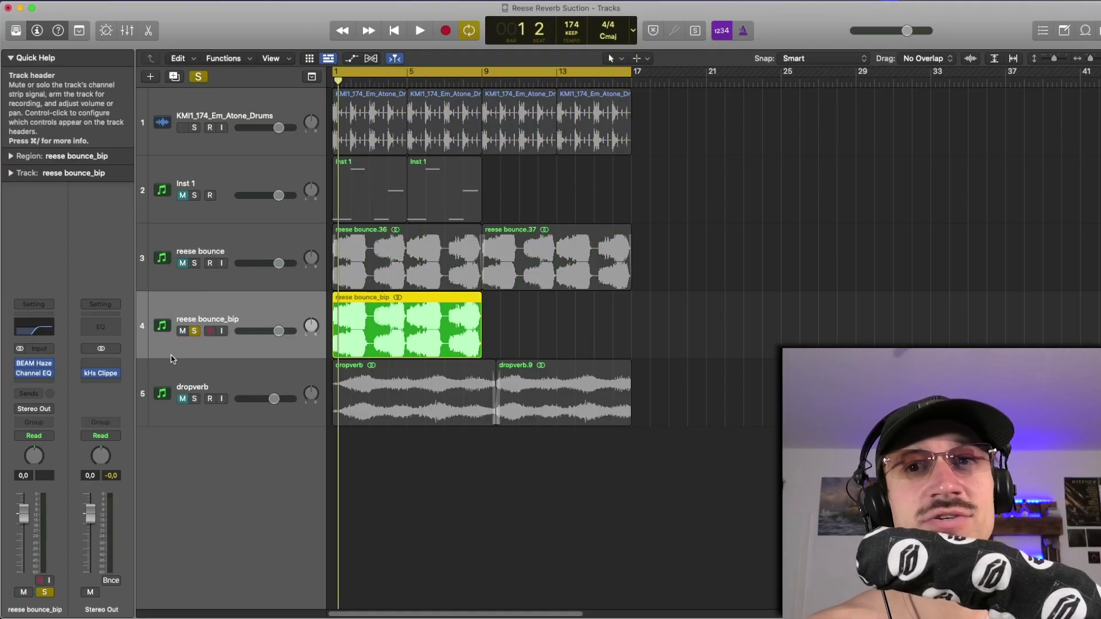
Step: Open BEAM Haze on reese bounce_bip and listen to the Droplet Verb sound with the Channel EQ bypassed
click(33, 363)
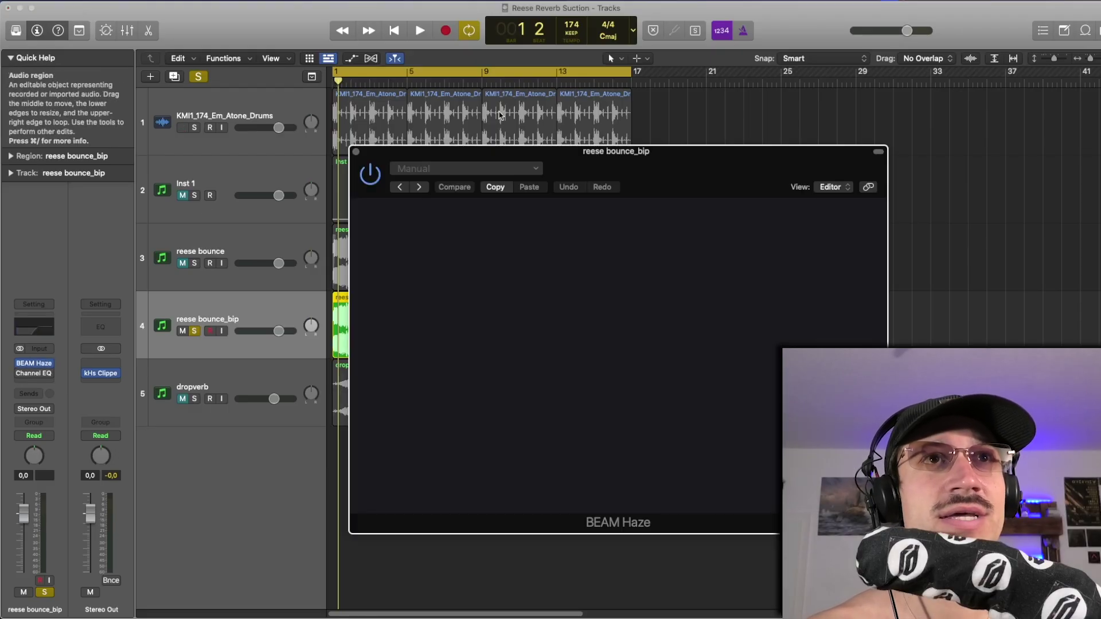
drag(593, 149, 362, 84)
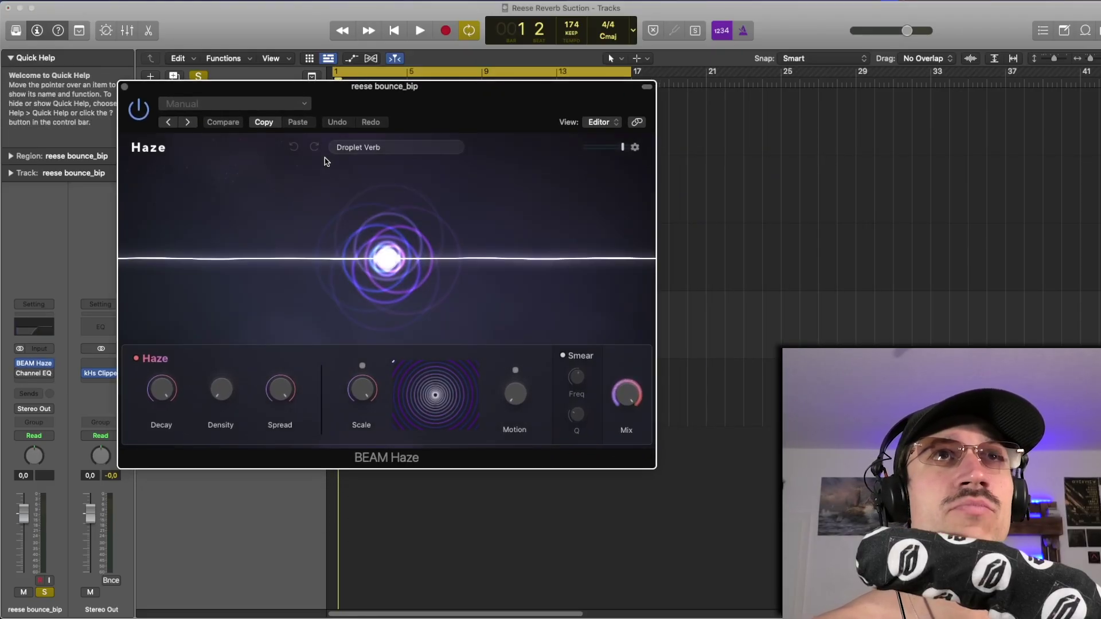
key(space)
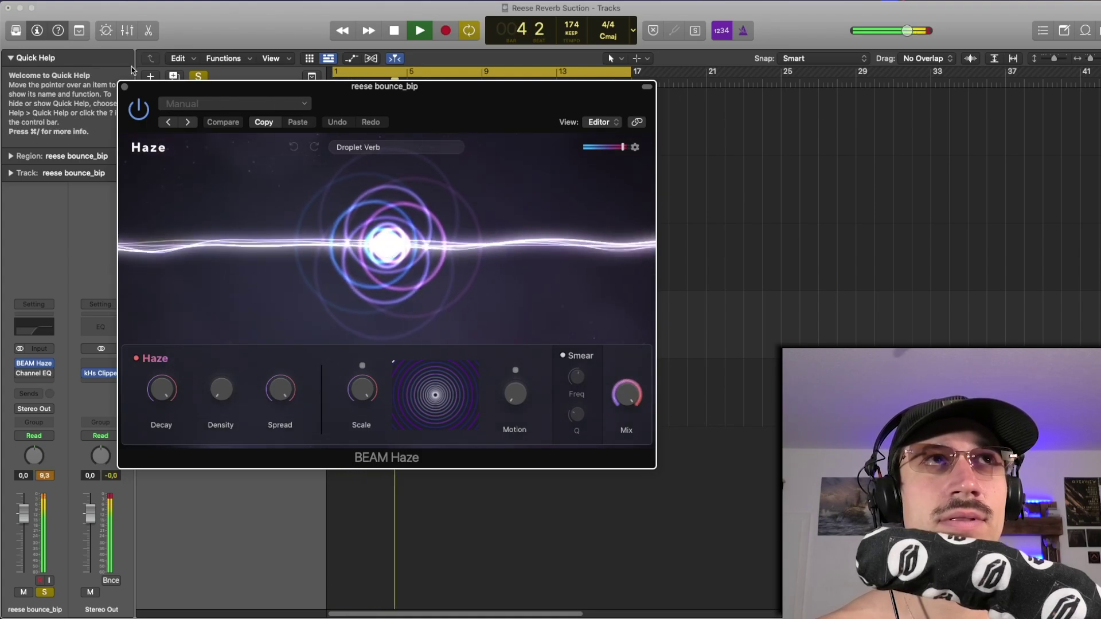
click(125, 87)
click(610, 317)
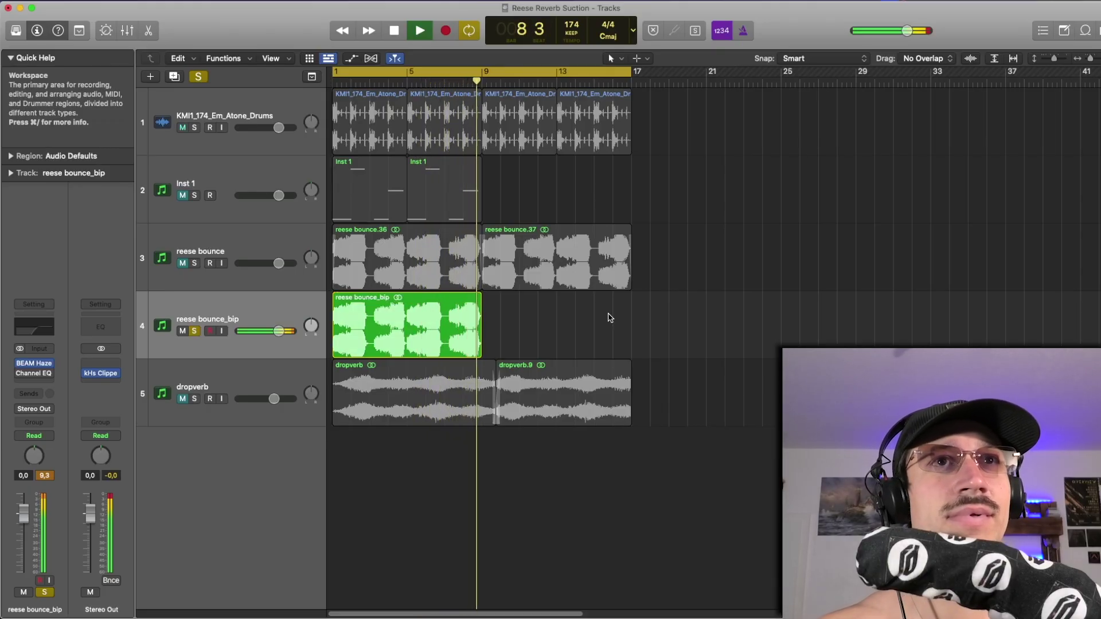
key(space)
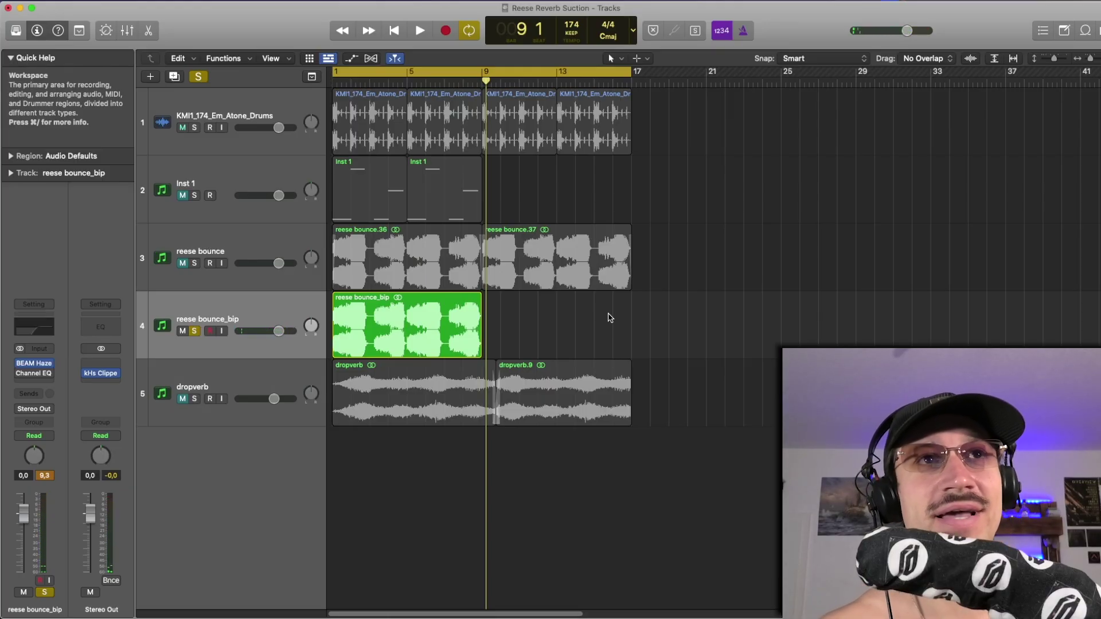
Step: Turn the Channel EQ on reese bounce_bip back on, listen to its low cut during playback and close the plug-in
key(space)
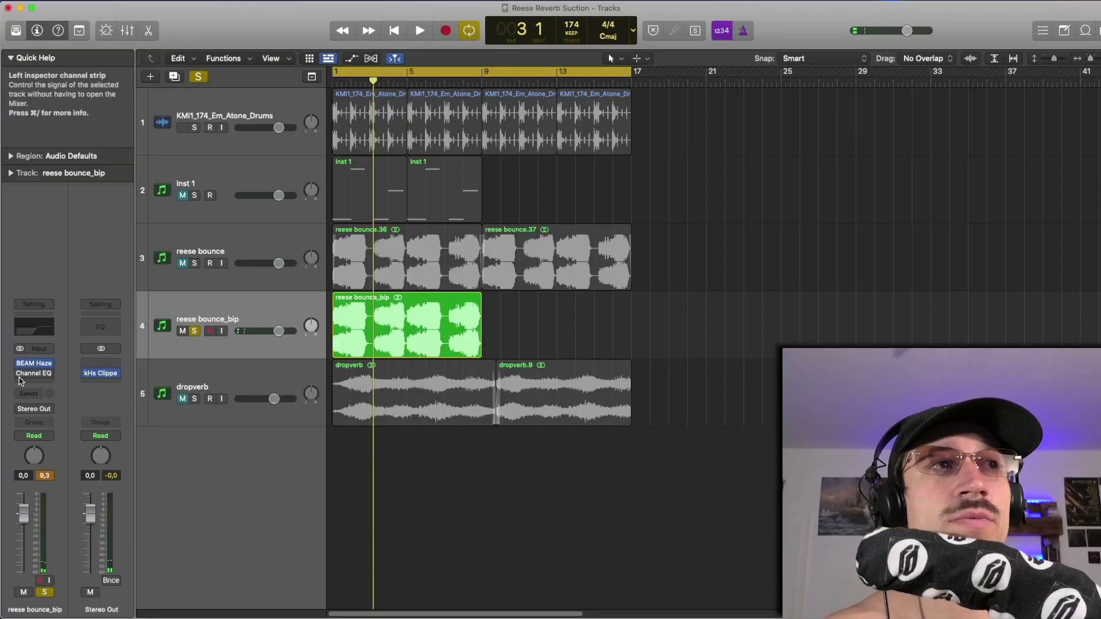
click(36, 374)
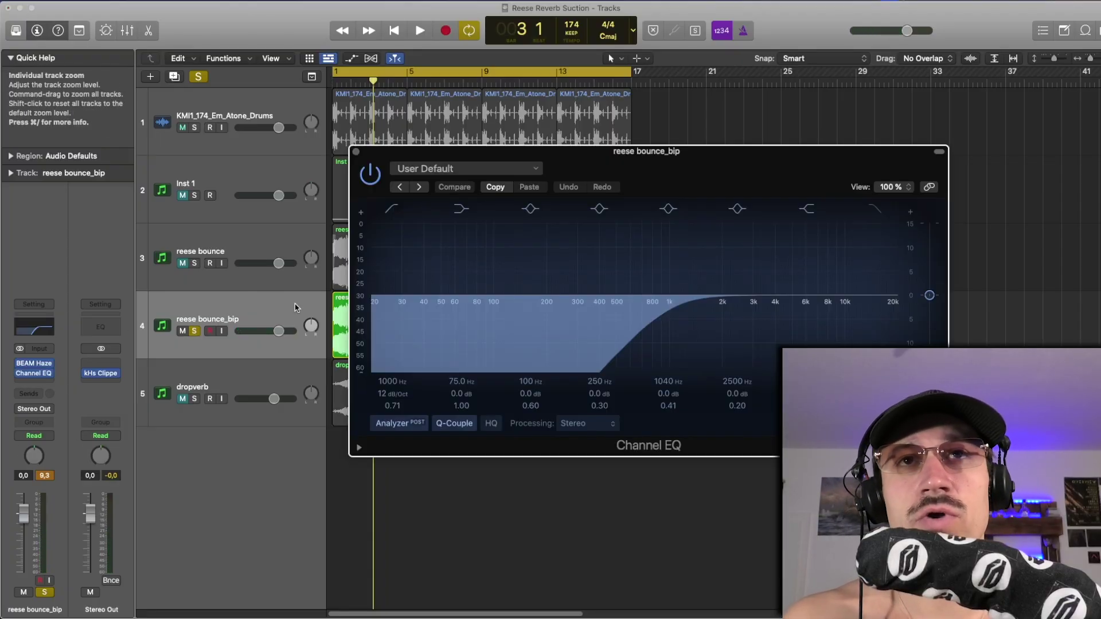
key(space)
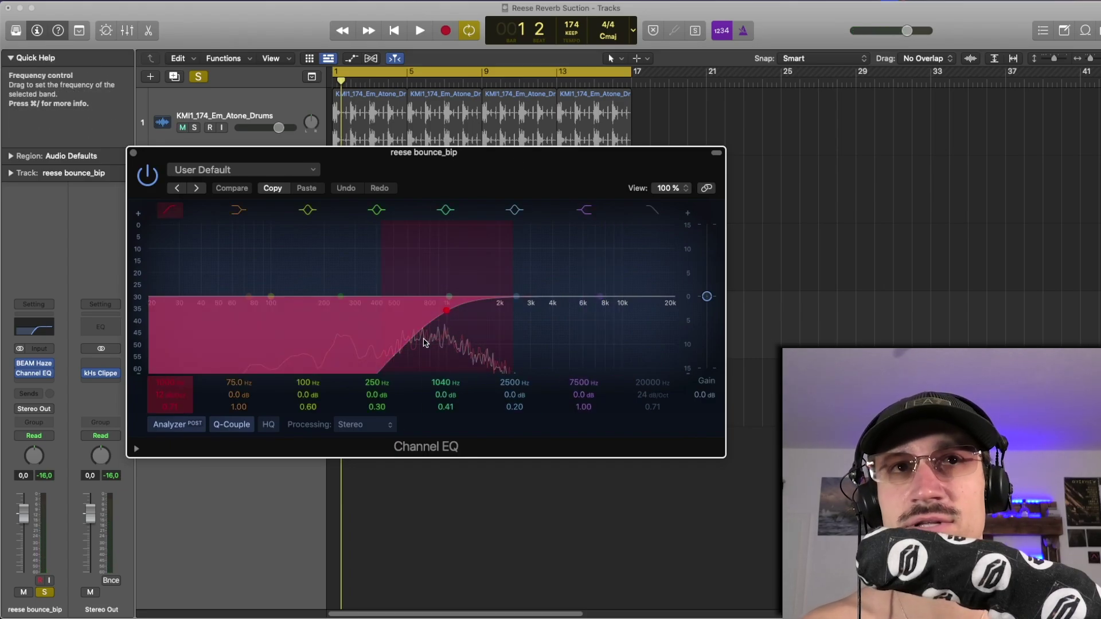
key(space)
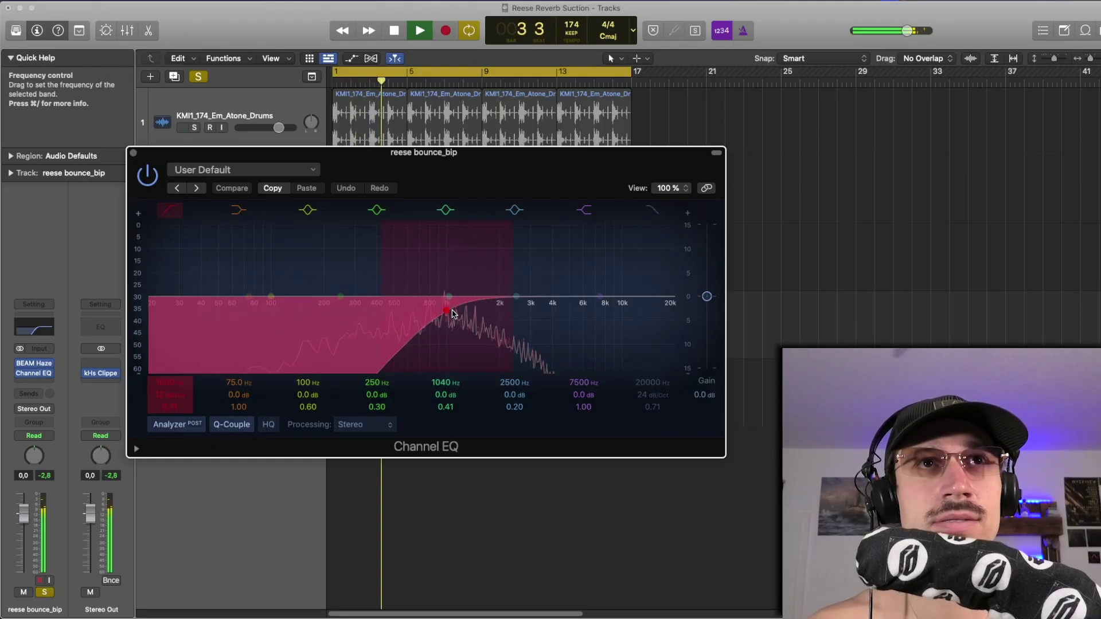
drag(430, 163, 356, 125)
key(space)
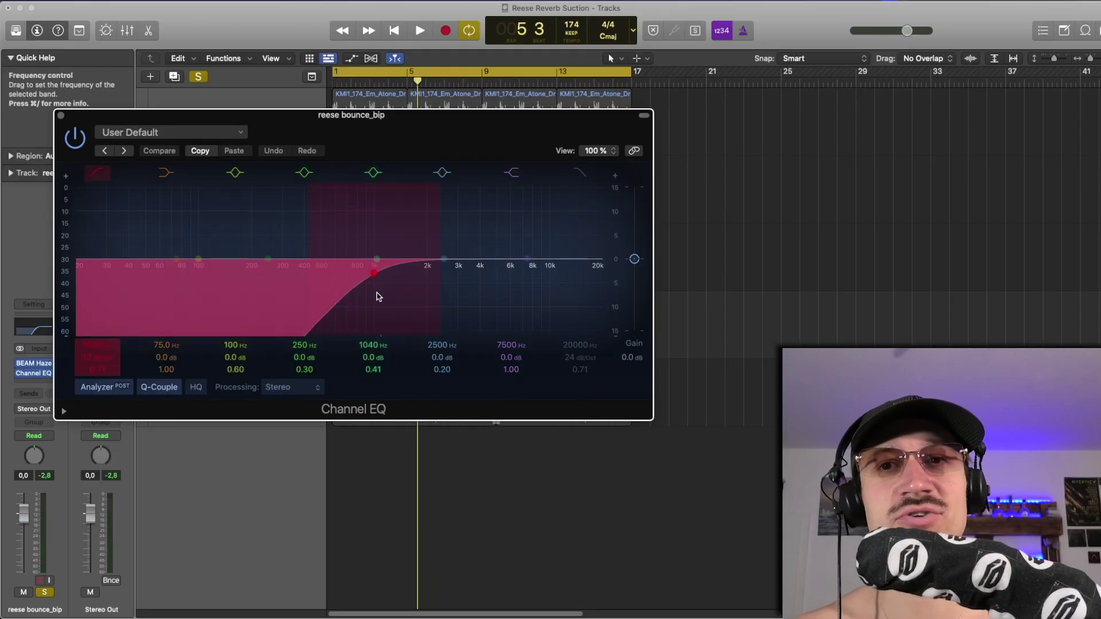
click(61, 115)
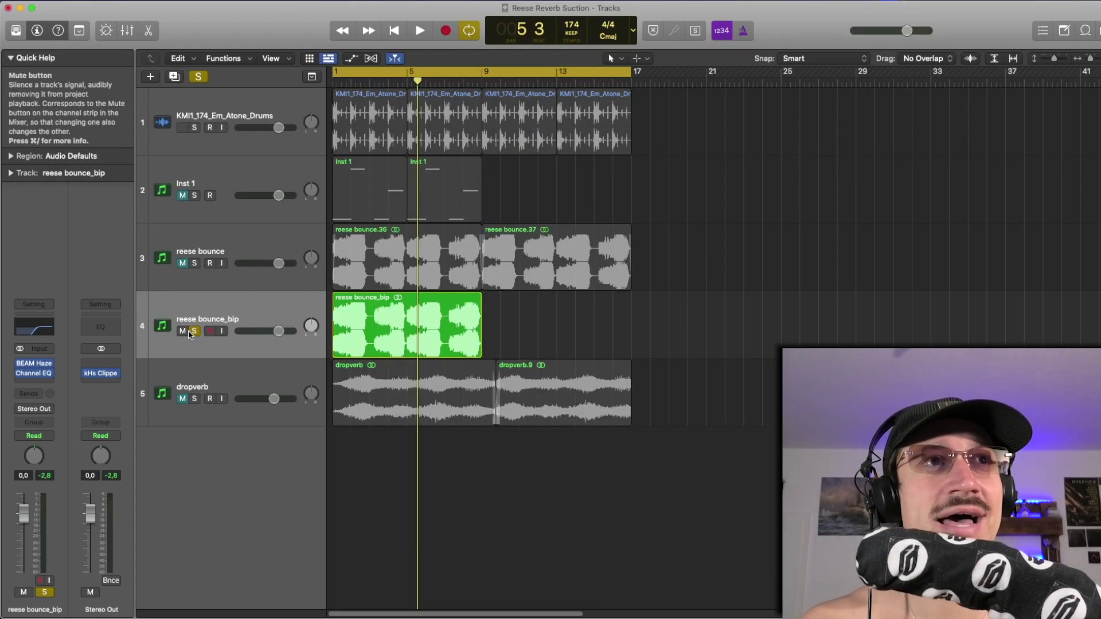
Step: Take reese bounce_bip out of solo and mute it, then unmute and solo the dropverb track
click(183, 331)
click(209, 380)
click(194, 399)
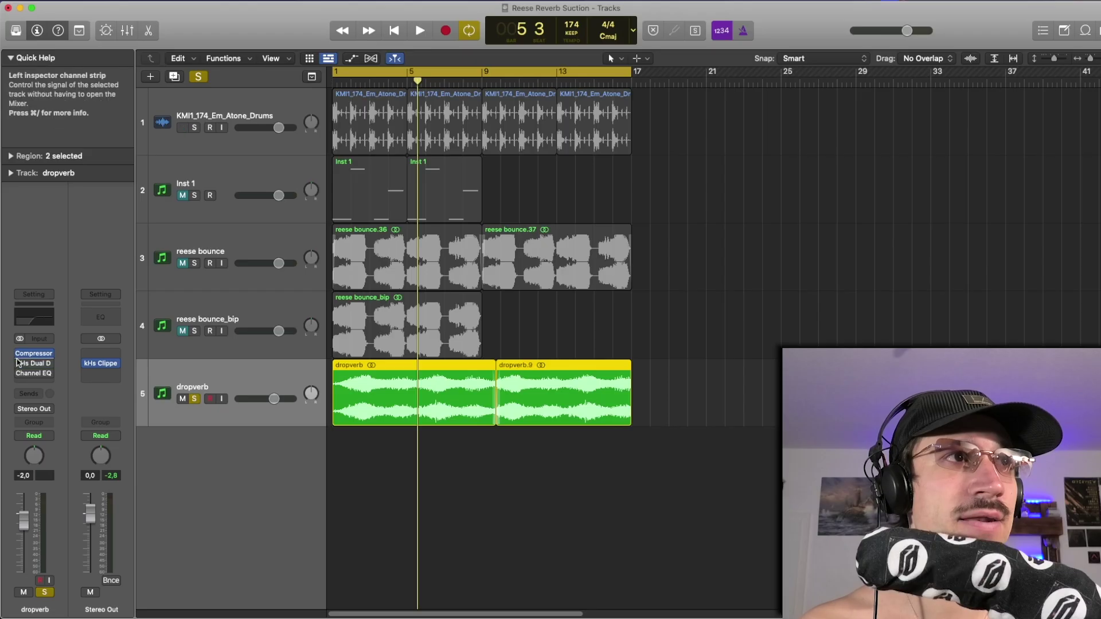
Step: Bypass the Compressor on dropverb and play the soloed reverb audio from the start without its effects
click(582, 452)
key(Return)
key(space)
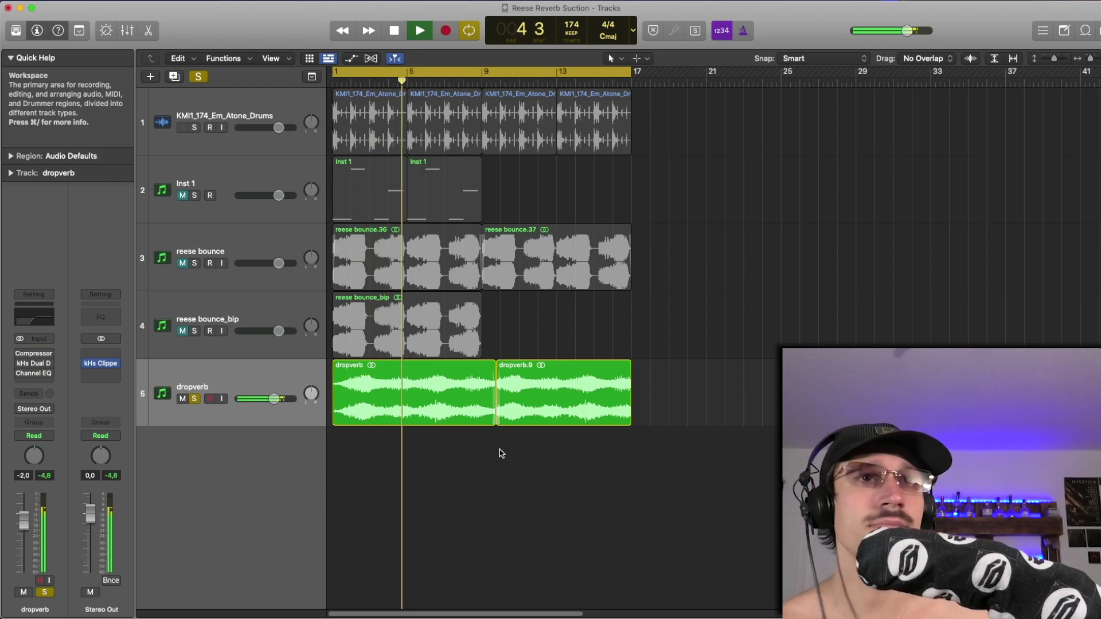
key(space)
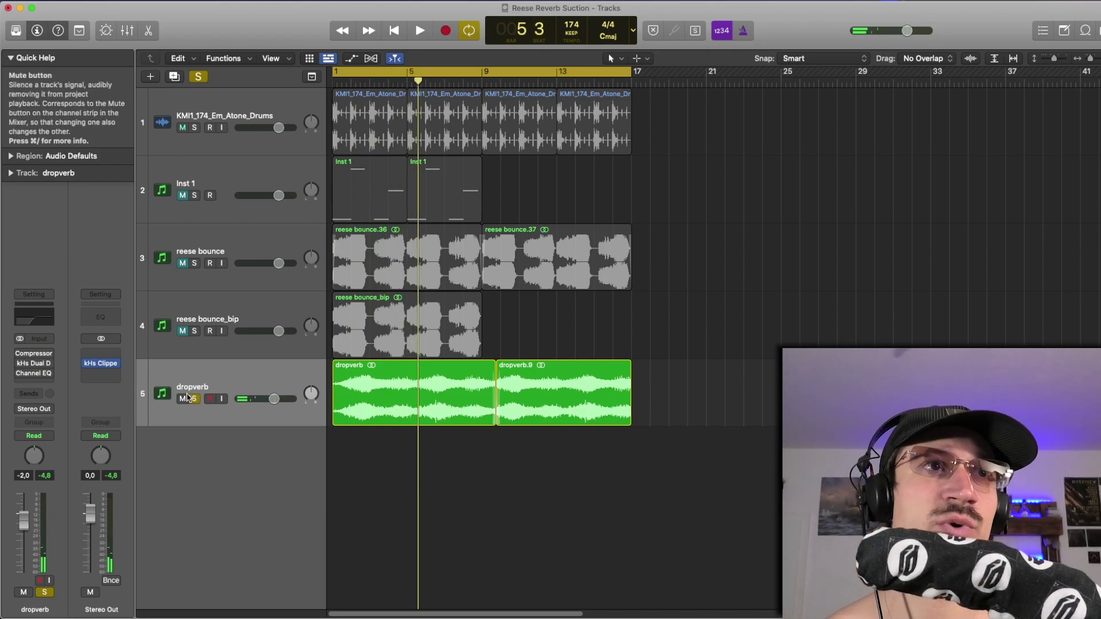
Step: Take dropverb out of solo, unmute reese bounce and dropverb, and play both with the drums
key(ctrl+s)
click(182, 262)
click(163, 258)
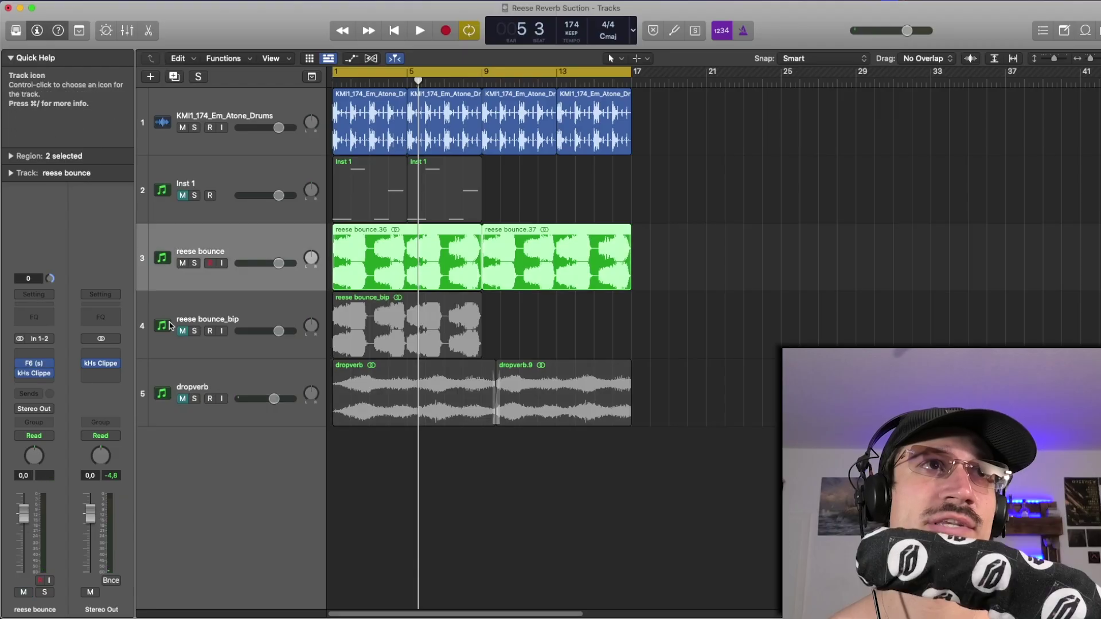
click(183, 399)
click(191, 372)
key(space)
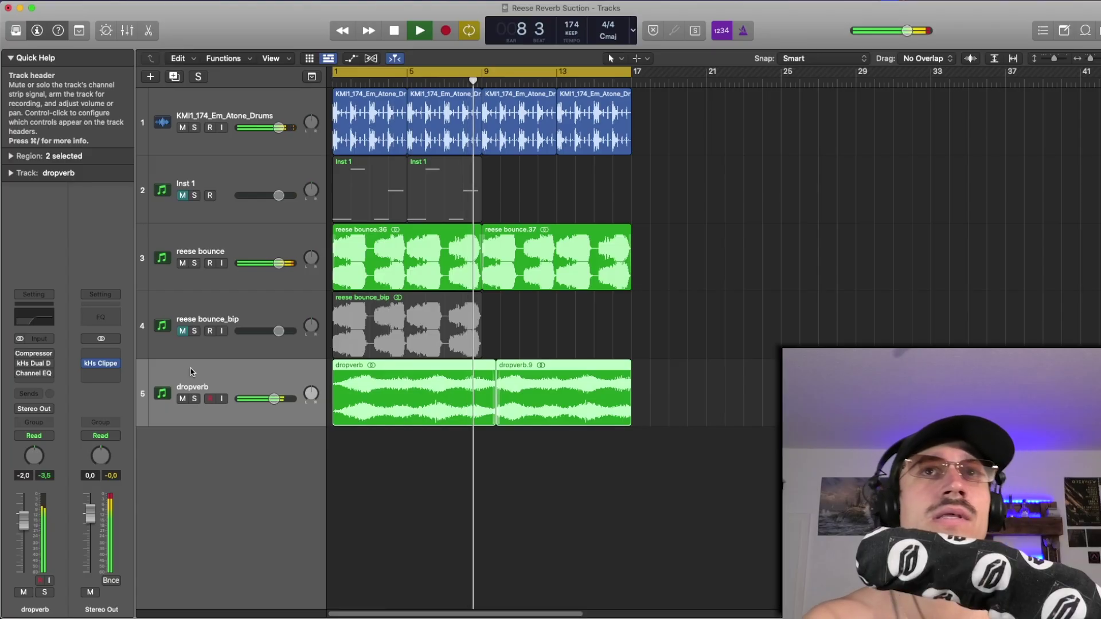
key(space)
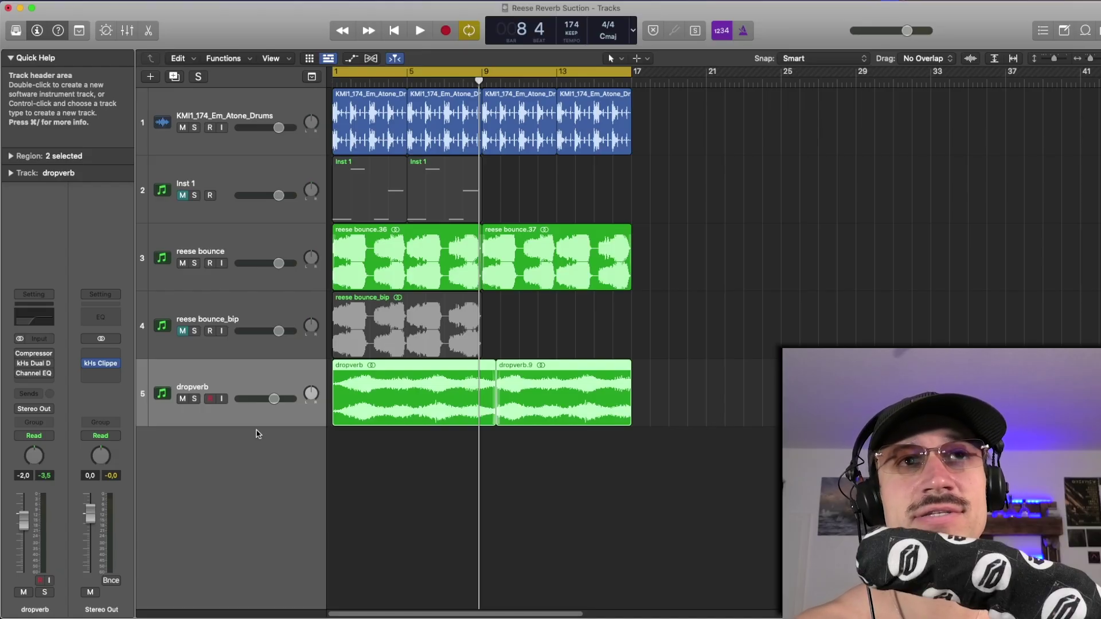
Step: Solo dropverb, turn its Compressor back on and listen to the track with the sidechain compression settings in view
click(194, 398)
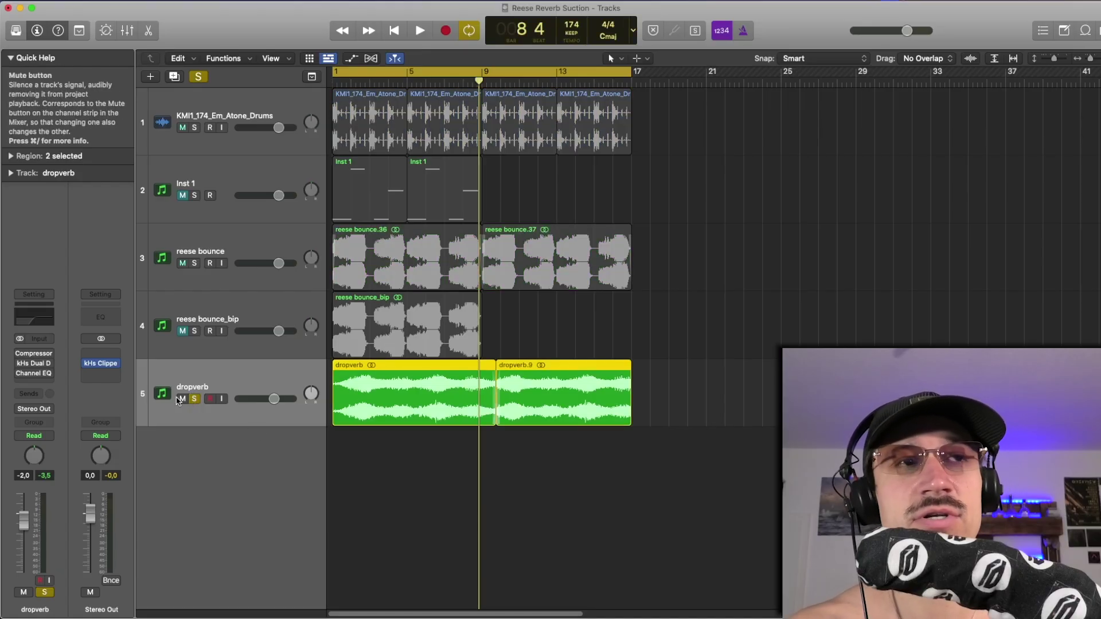
click(22, 353)
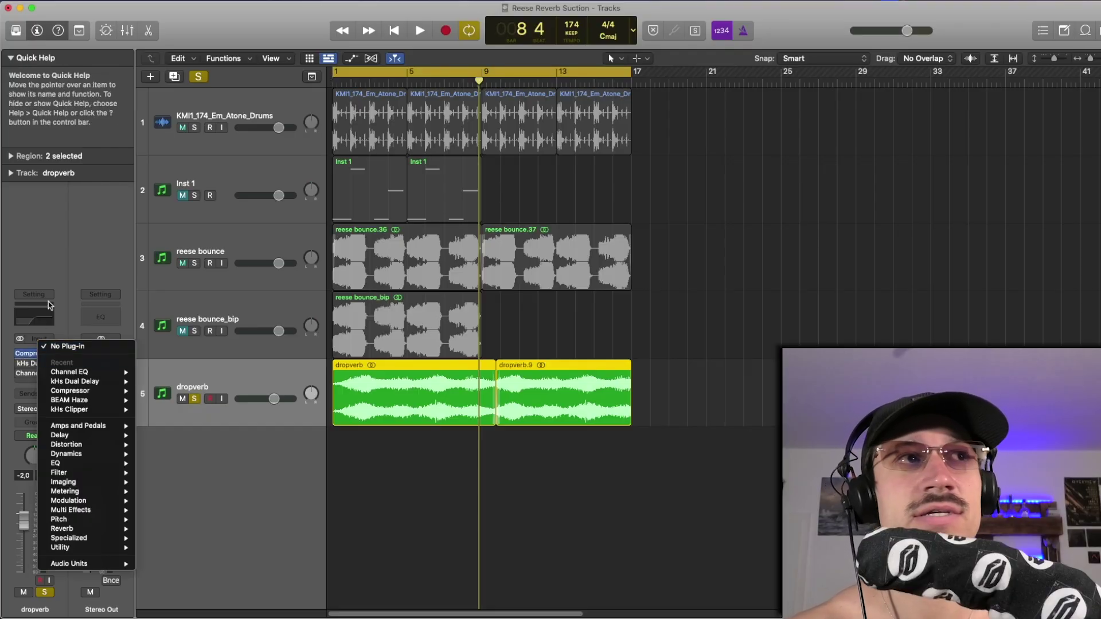
click(64, 292)
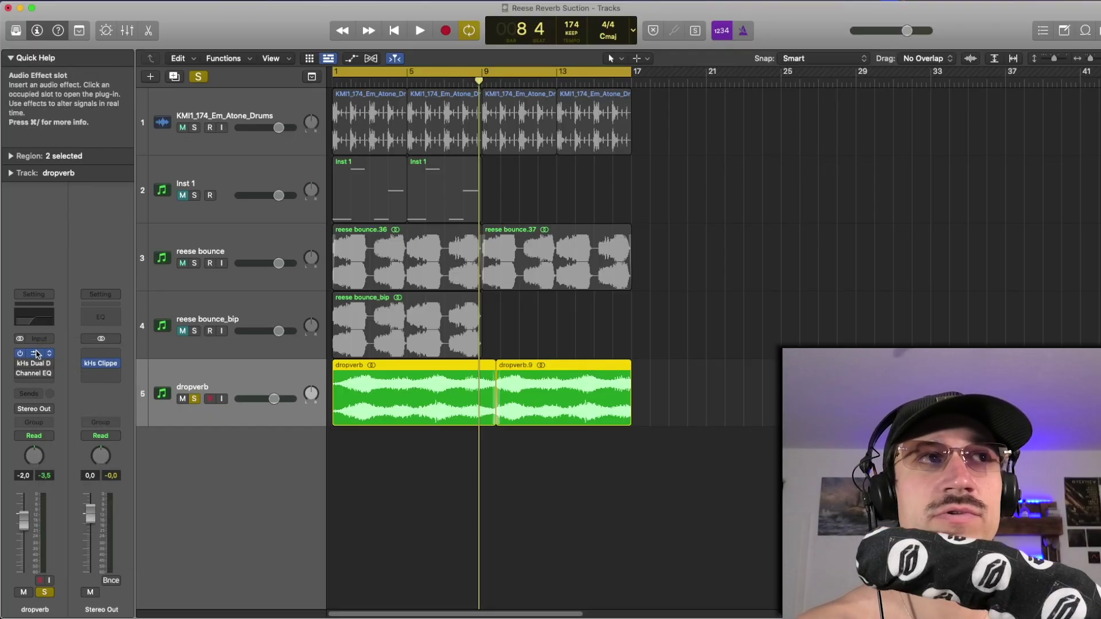
click(36, 354)
drag(525, 155, 254, 103)
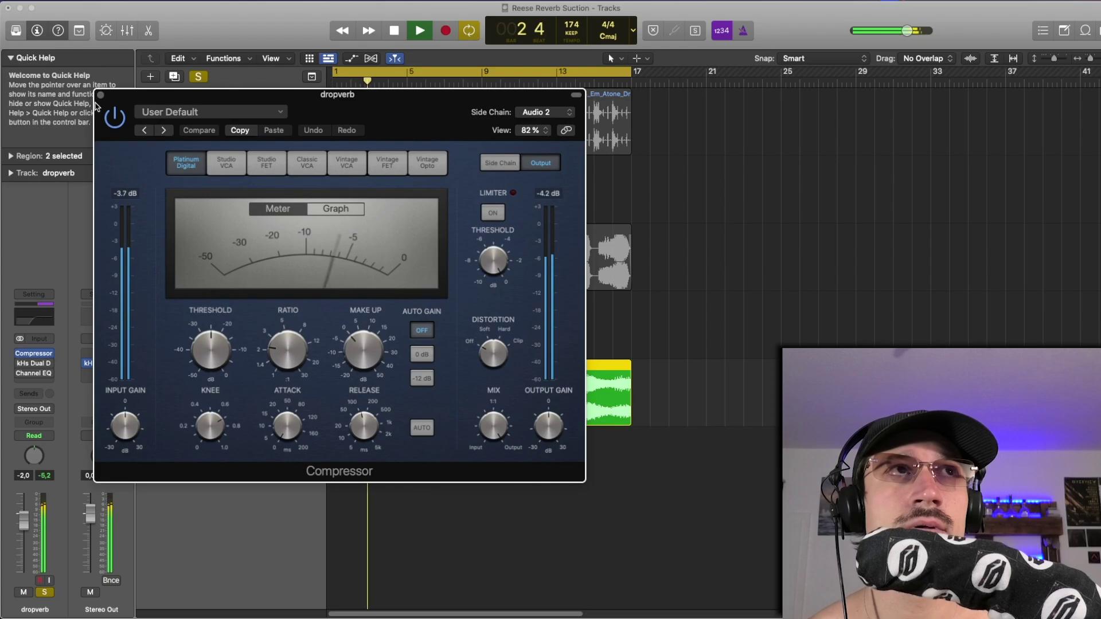
key(space)
key(v)
Step: Solo the drum track alongside dropverb and play both to hear the reverb duck around the drums
click(195, 127)
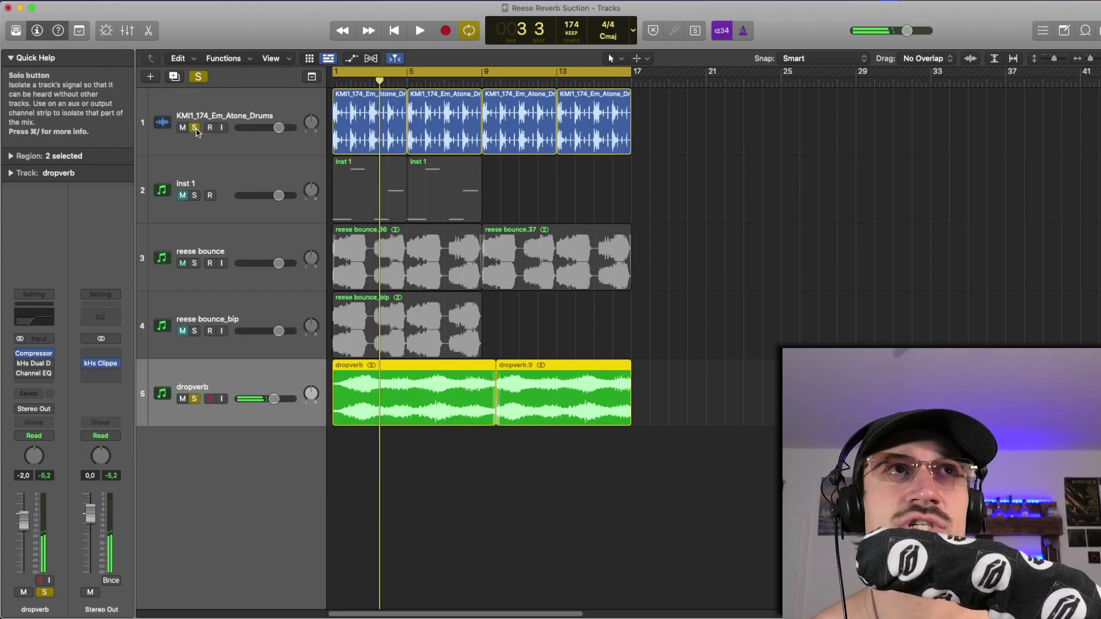
key(space)
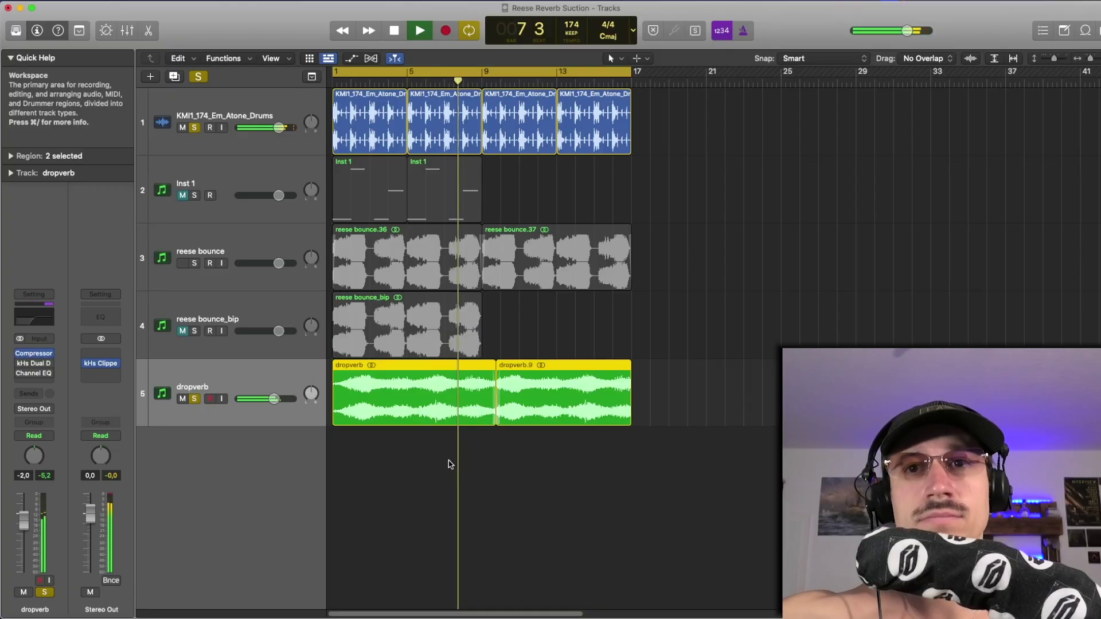
key(space)
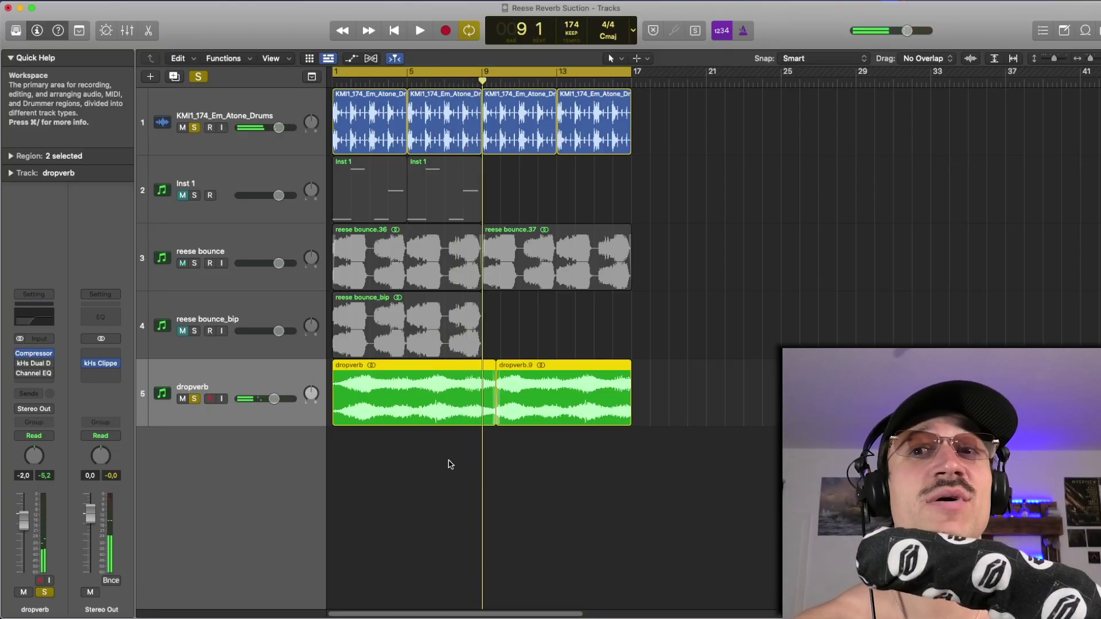
Step: Add reese bounce to the soloed tracks and play it repeatedly with the drums and dropverb
click(195, 263)
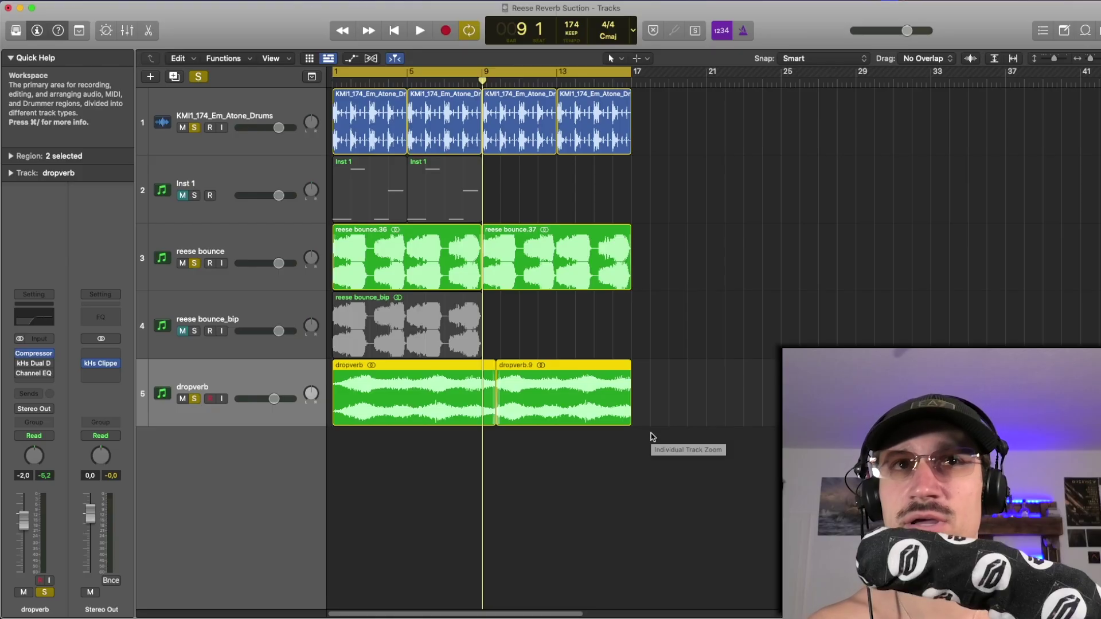
key(space)
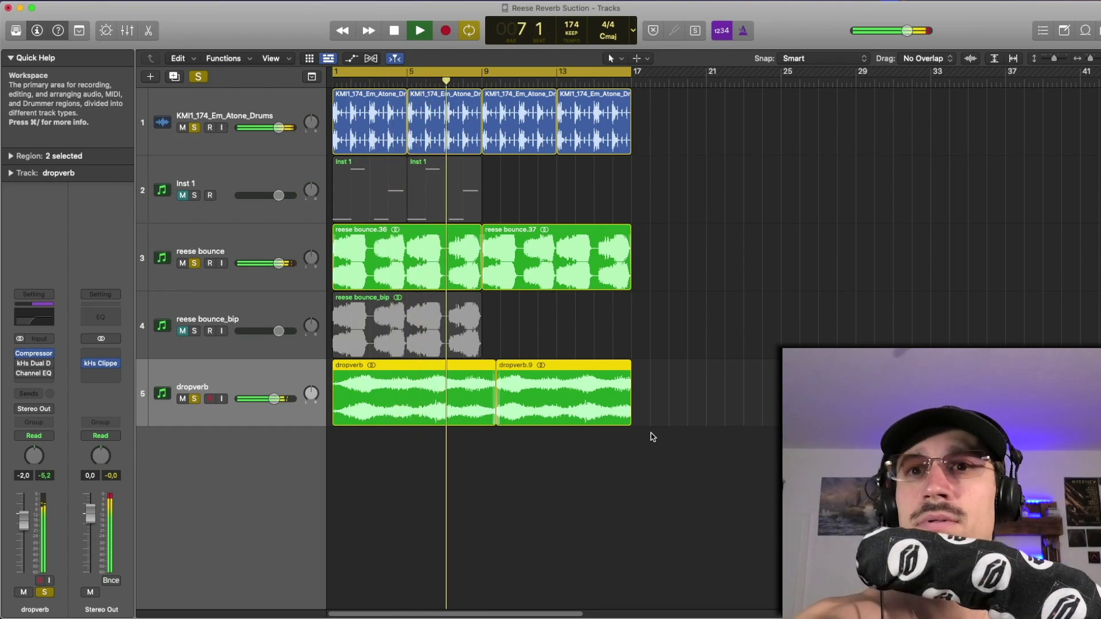
key(space)
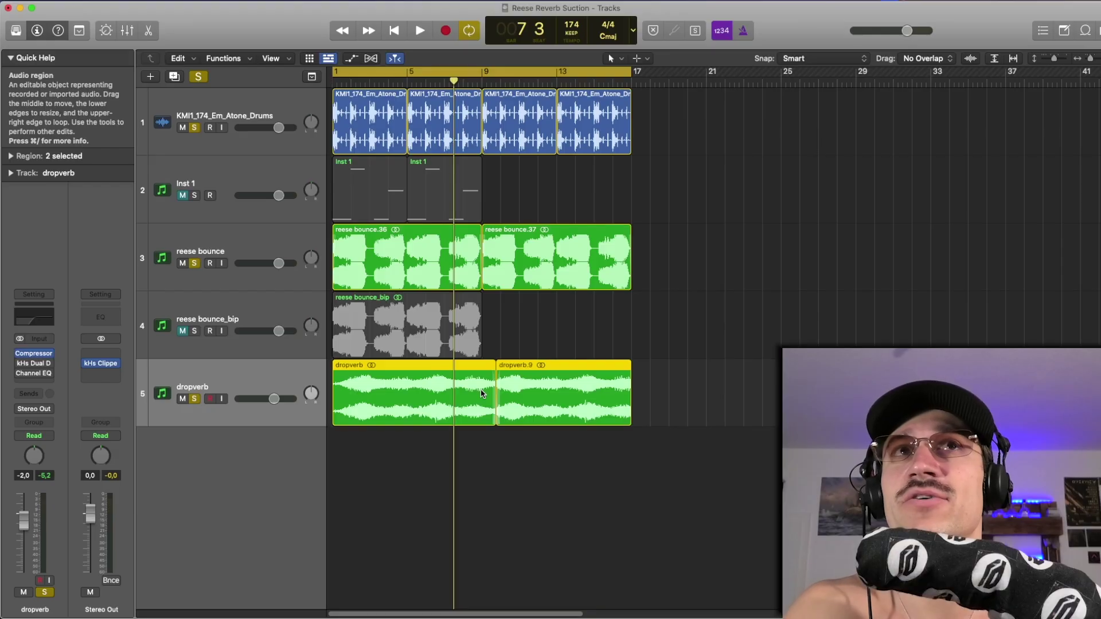
key(space)
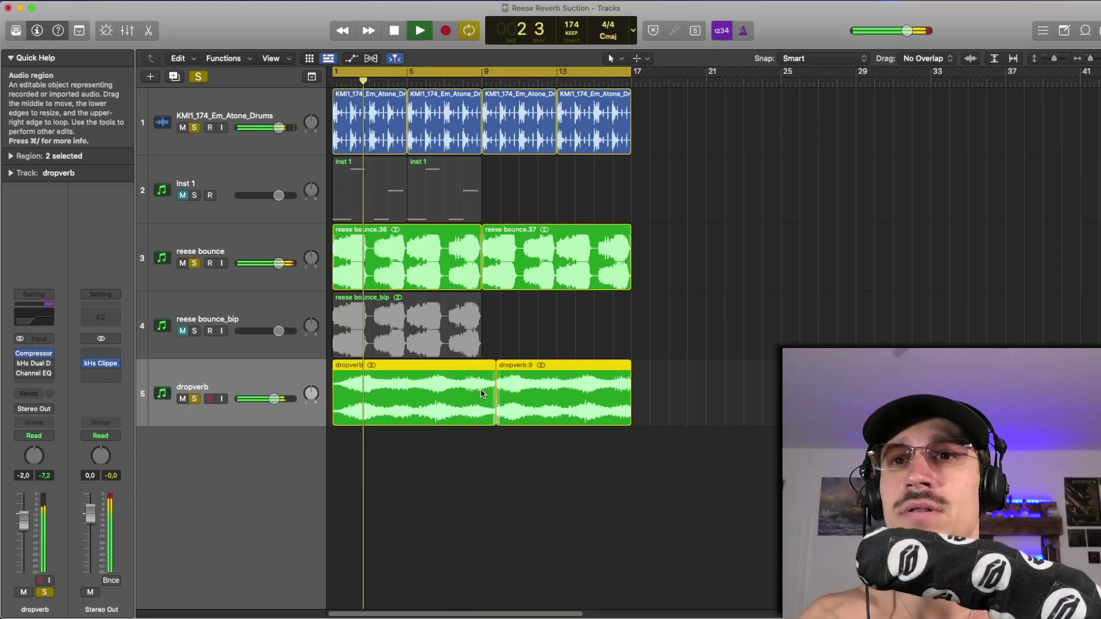
key(space)
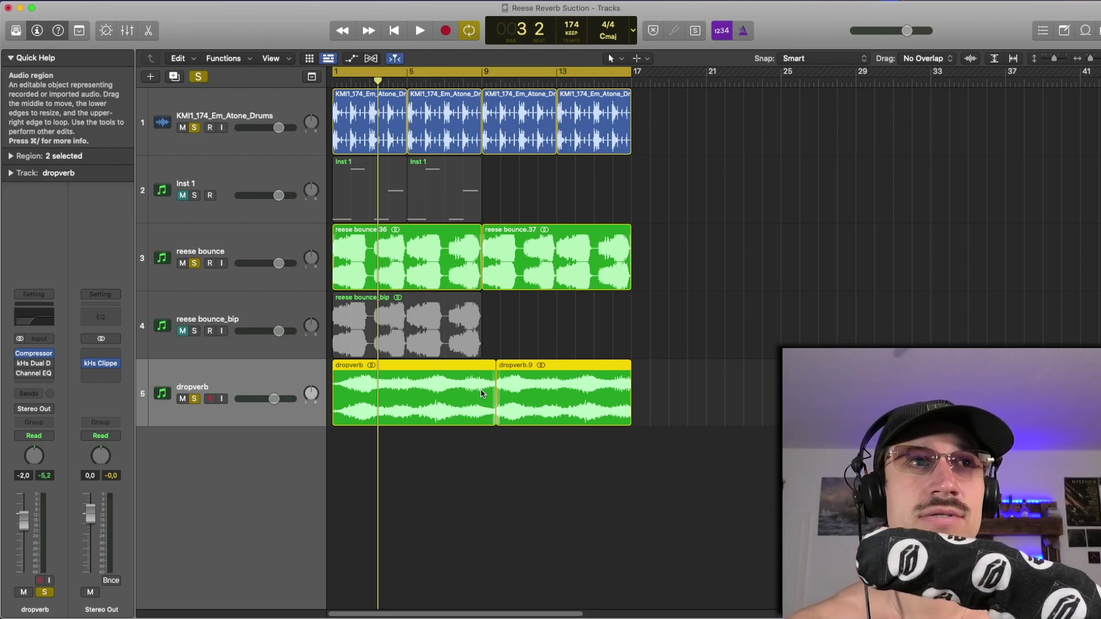
key(space)
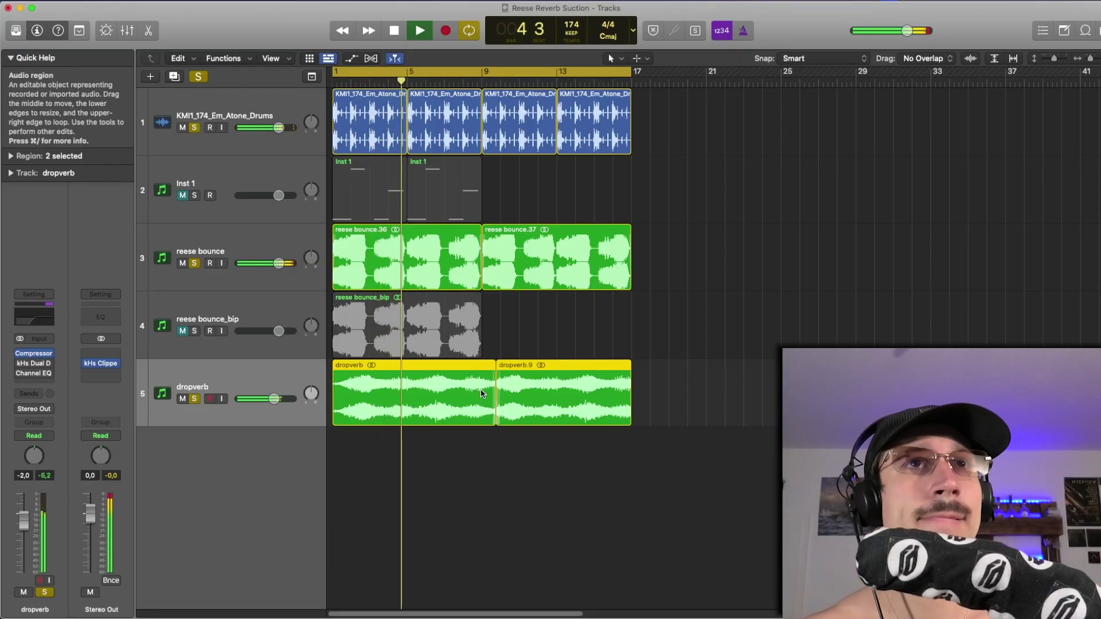
key(space)
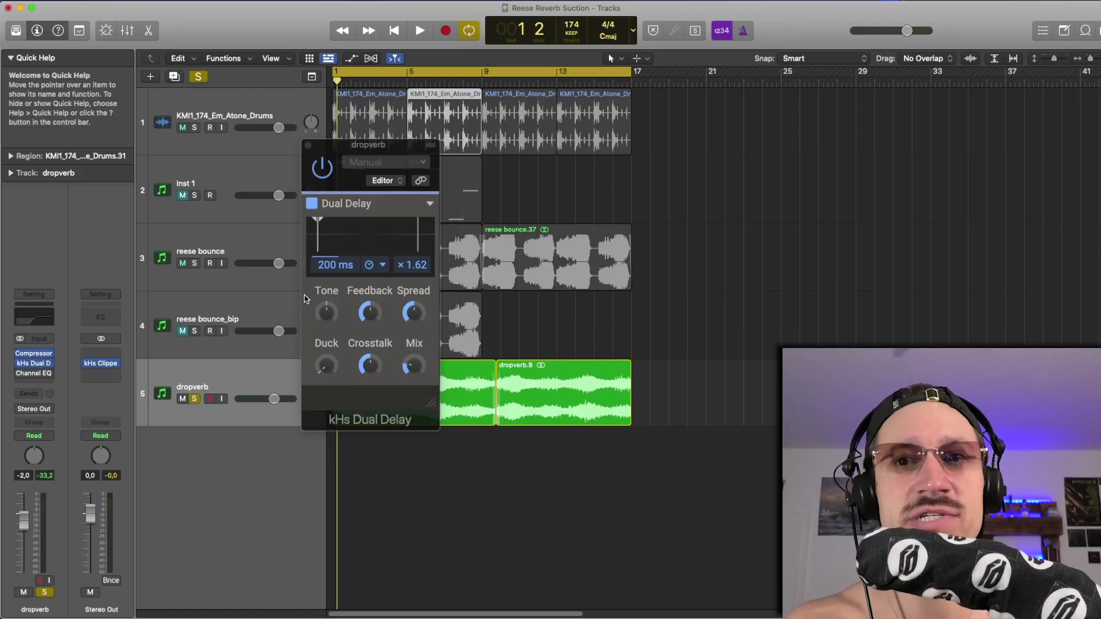
Step: Play the soloed dropverb track to hear it through the kHs Dual Delay
key(space)
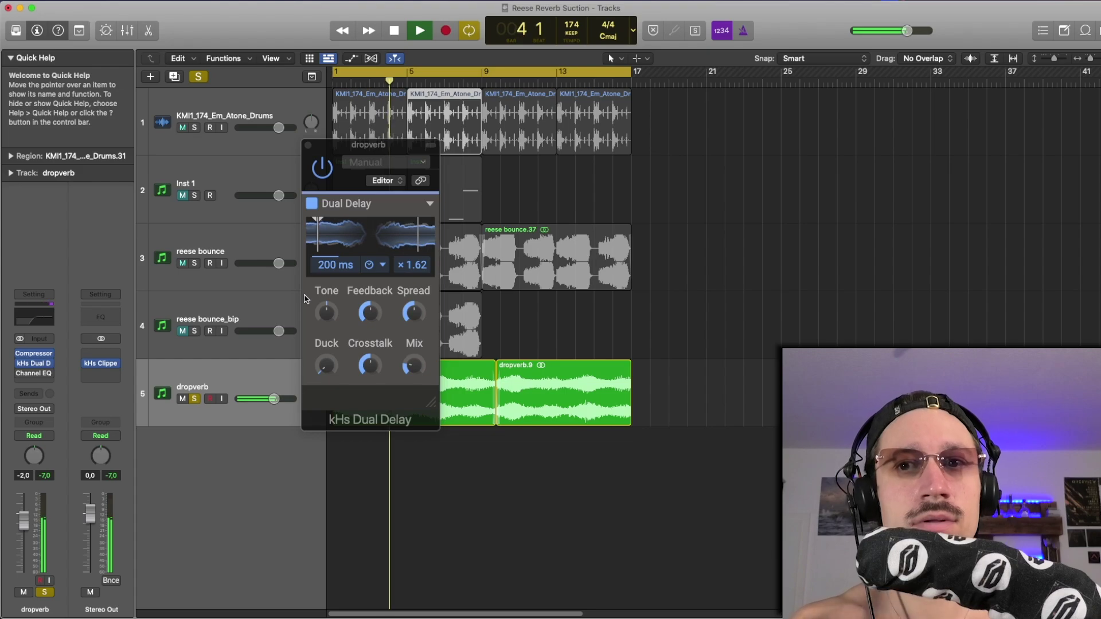
key(space)
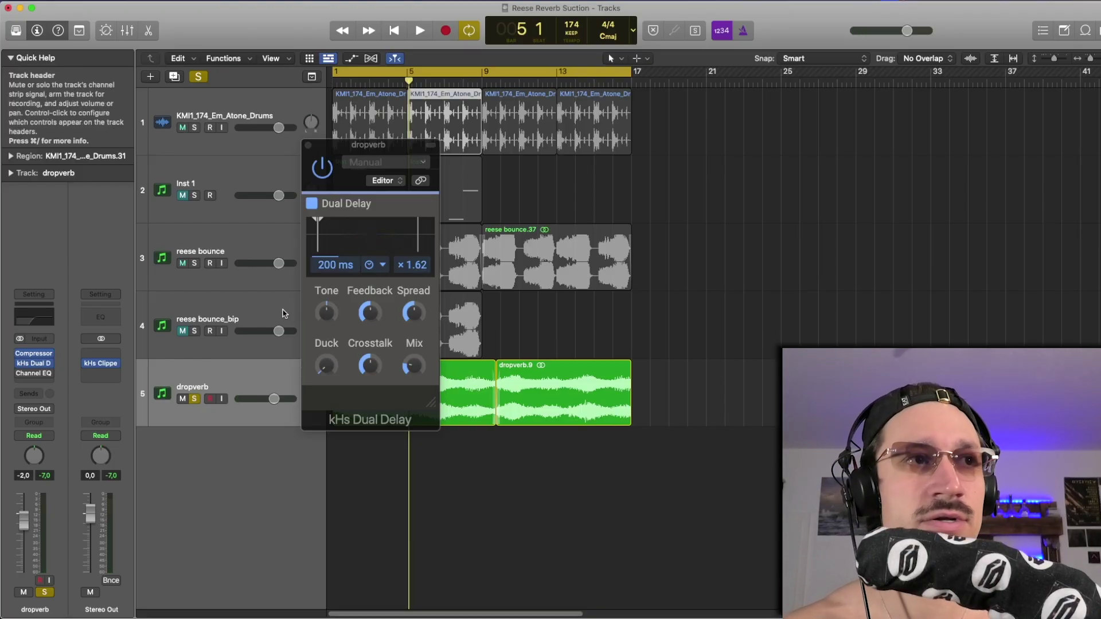
Step: Turn on the Channel EQ on dropverb, listen with its low cut in view and close both plug-in windows
click(20, 377)
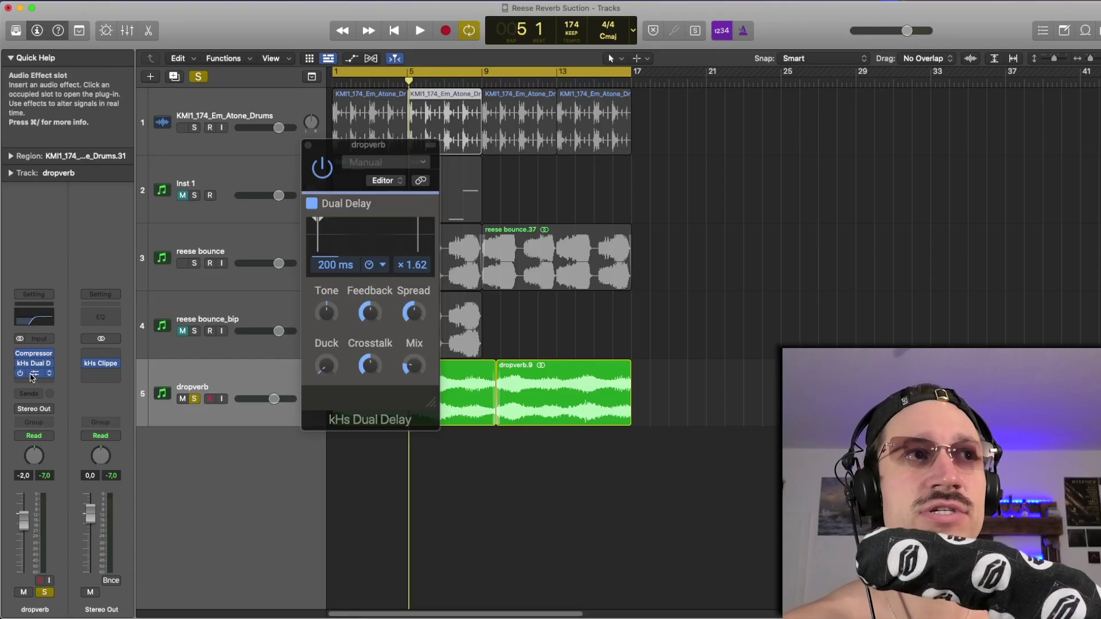
drag(688, 156, 457, 172)
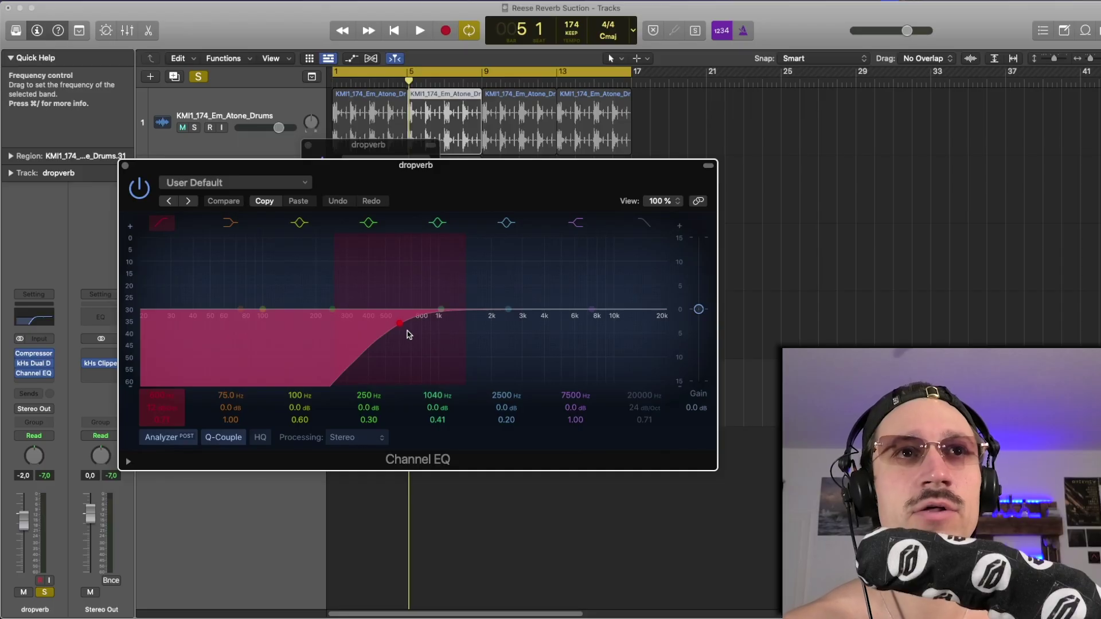
key(space)
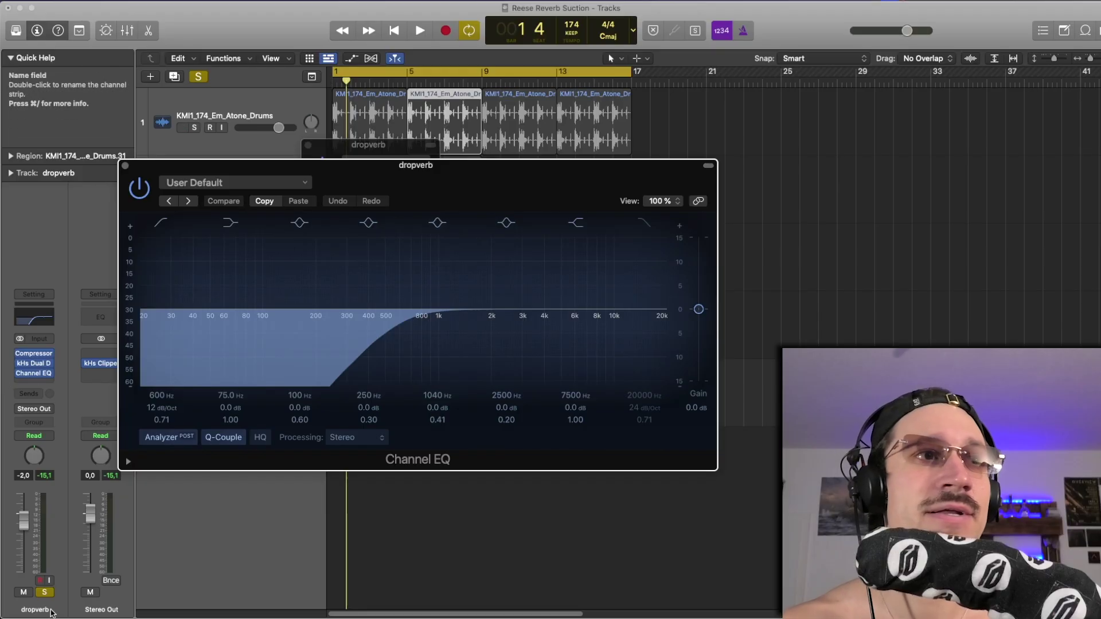
click(27, 519)
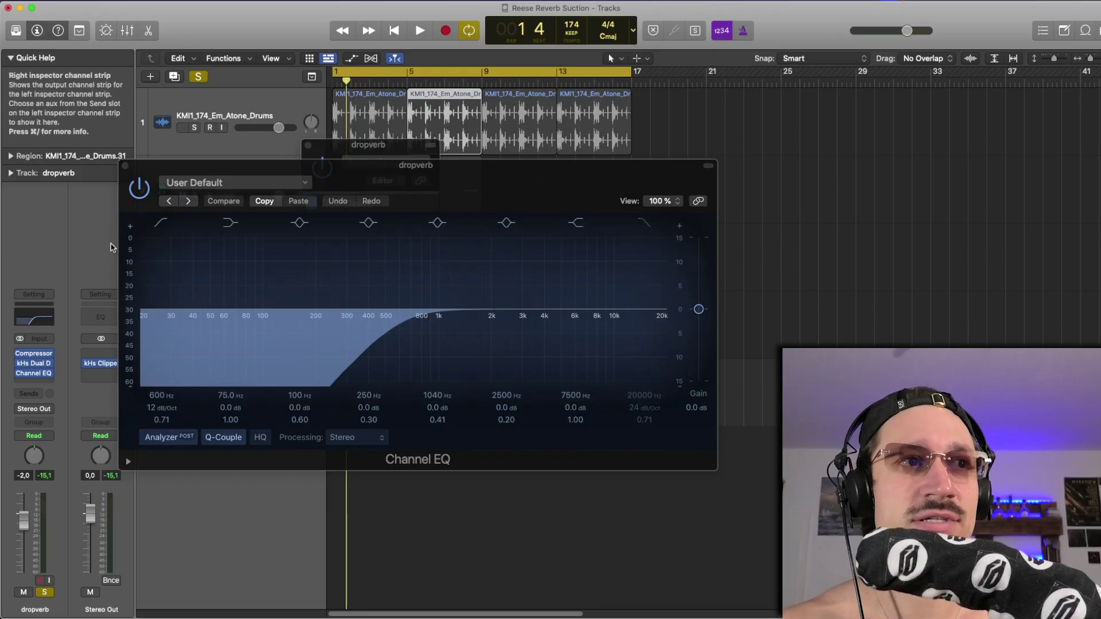
click(125, 166)
click(310, 141)
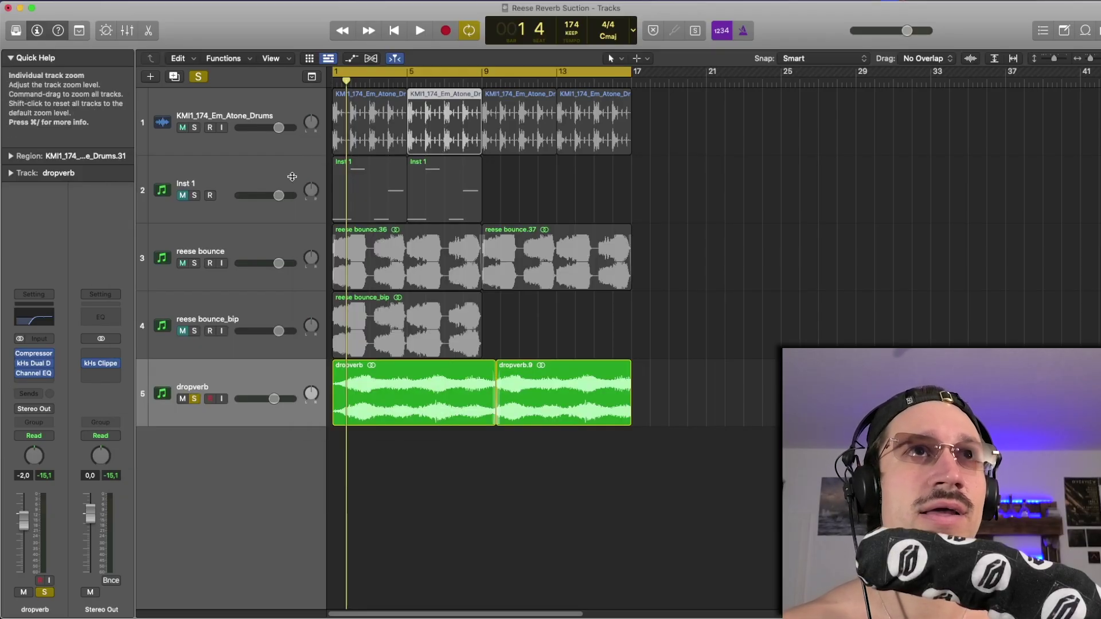
Step: Solo reese bounce together with dropverb and play the two without the drums
click(194, 263)
click(405, 523)
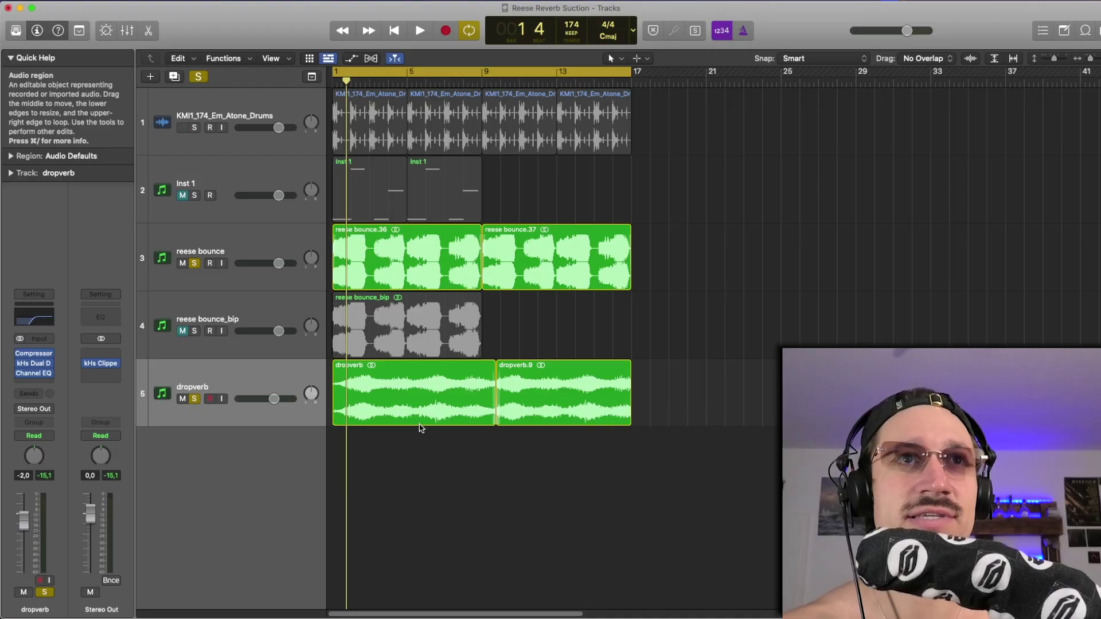
key(space)
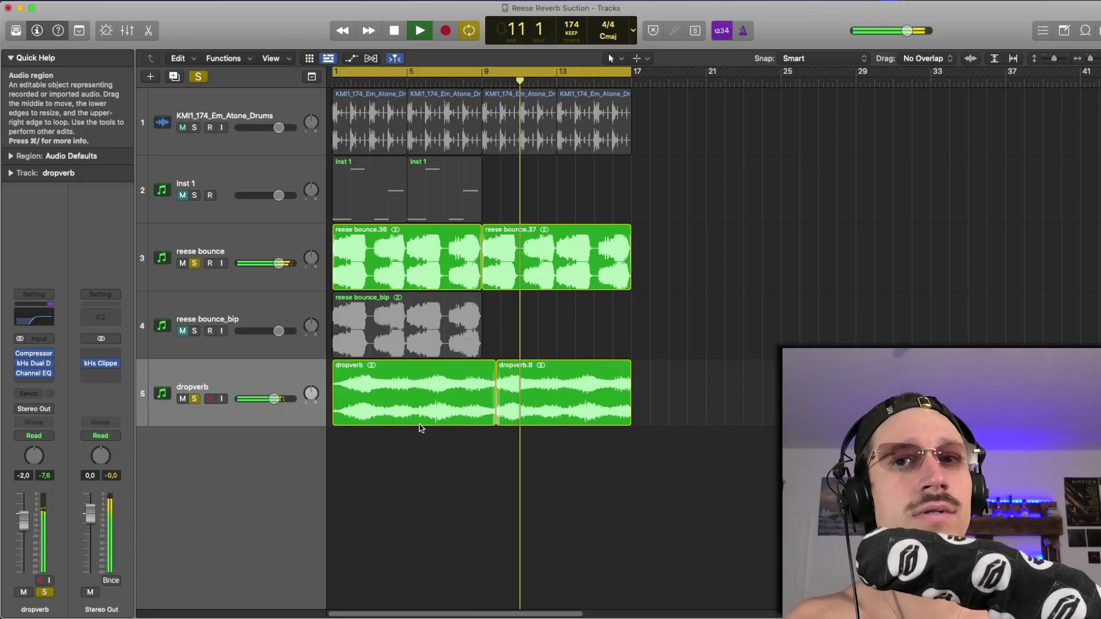
key(space)
Step: Clear all solos and play the first dropverb region together with the drums and reese bounce
alt+click(195, 263)
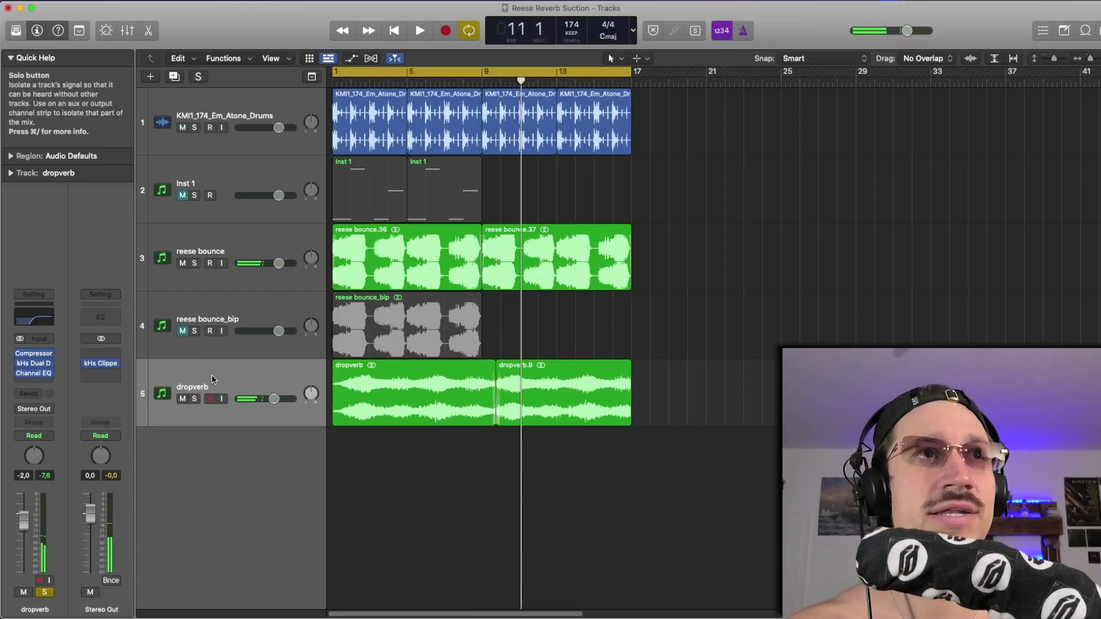
click(436, 410)
key(shift+space)
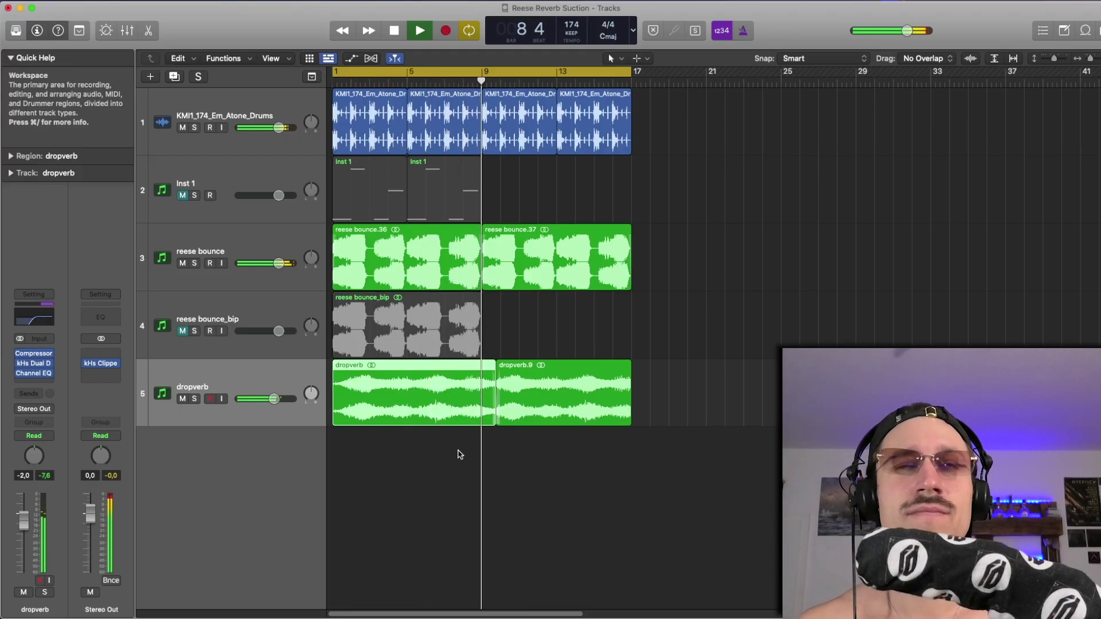
key(space)
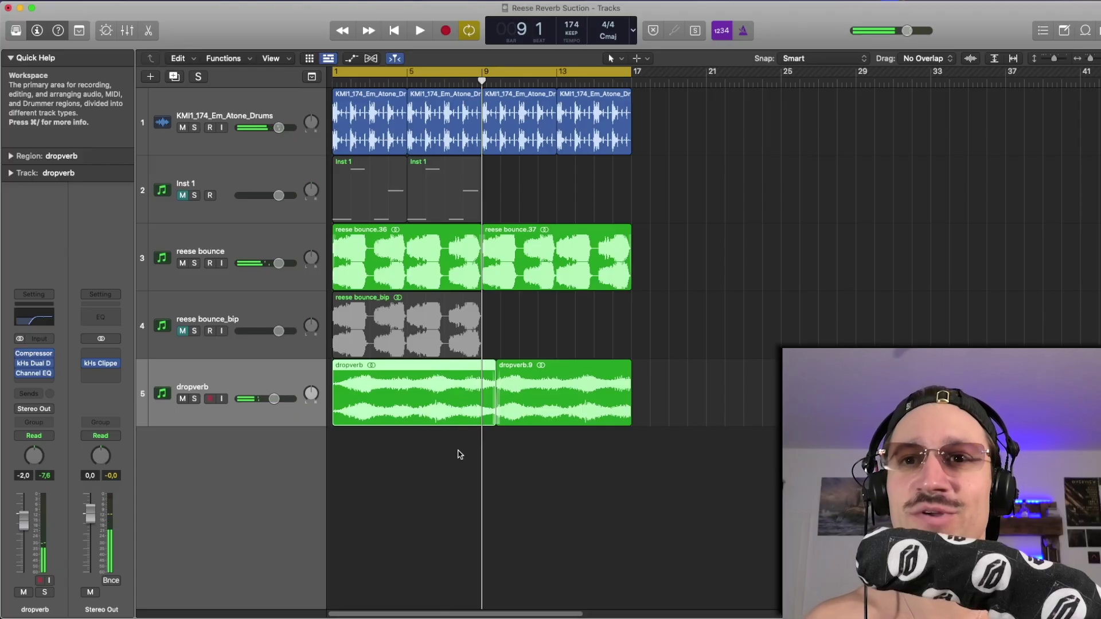